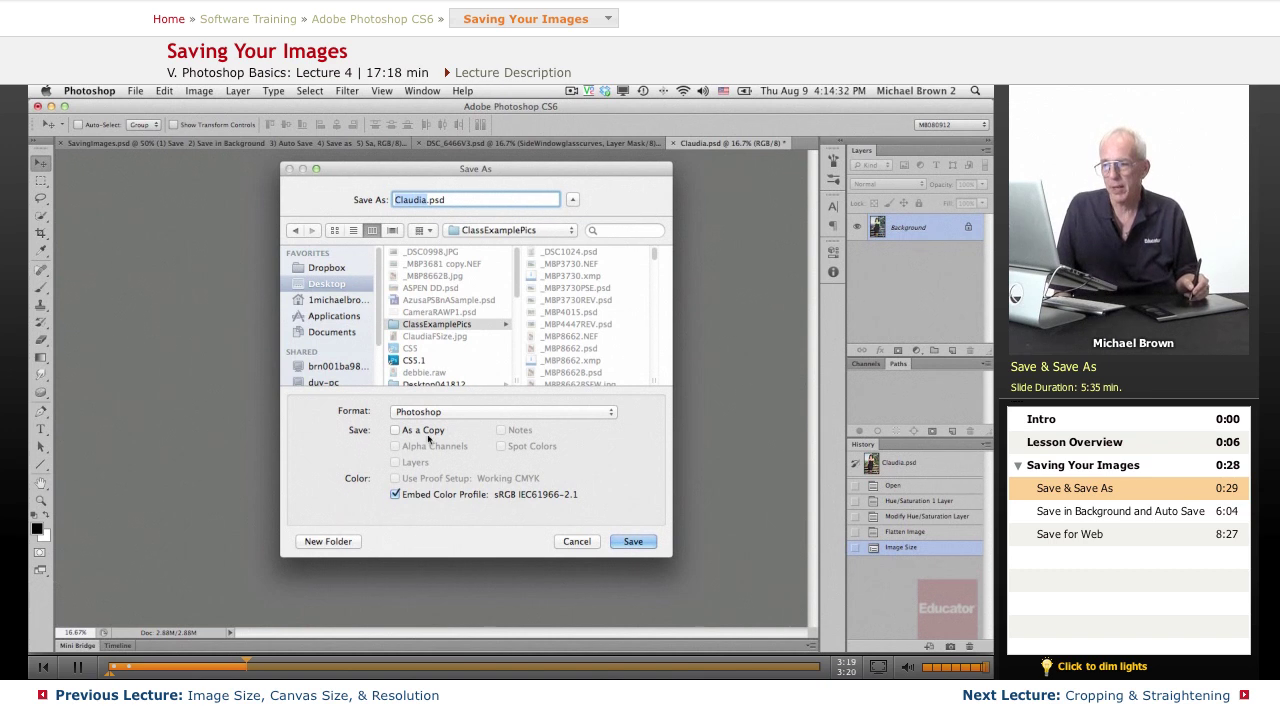
# Change the Save As file name from Claudia to ClaudiaMod.psd in ClassExamplePics.
pyautogui.moveTo(384, 173); pyautogui.dragTo(538, 222)
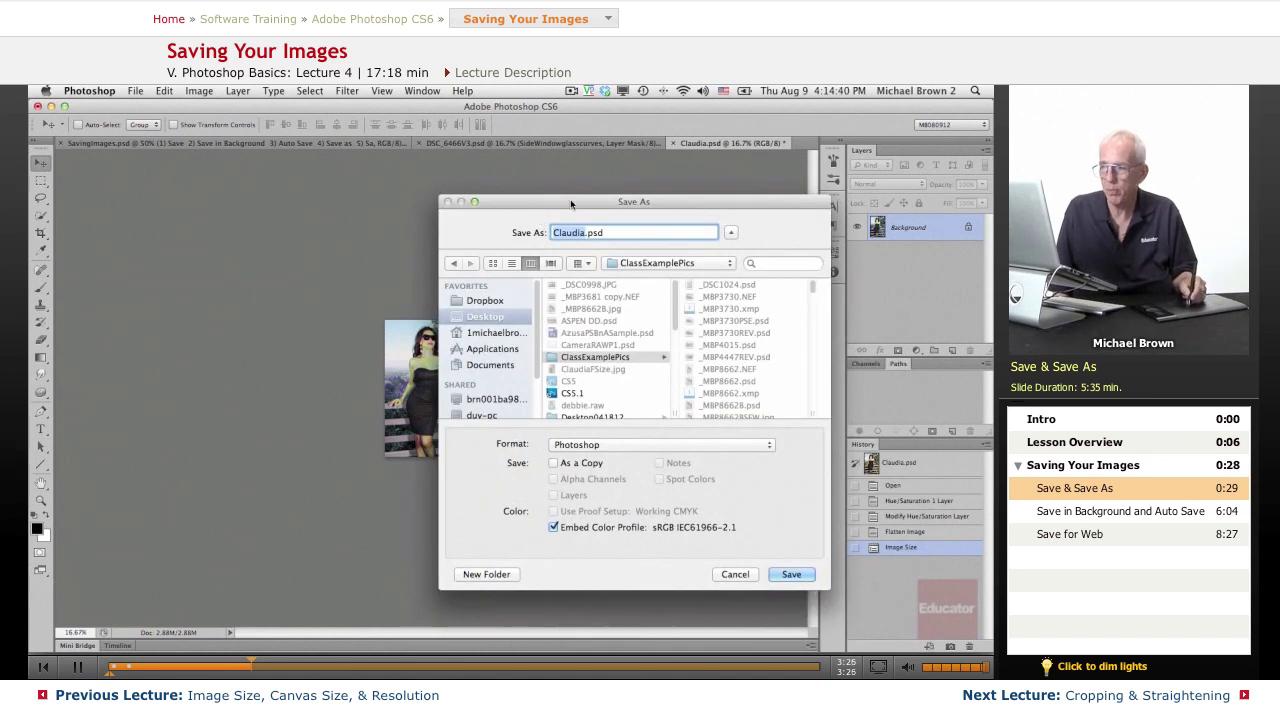
pyautogui.moveTo(571, 205); pyautogui.dragTo(327, 165)
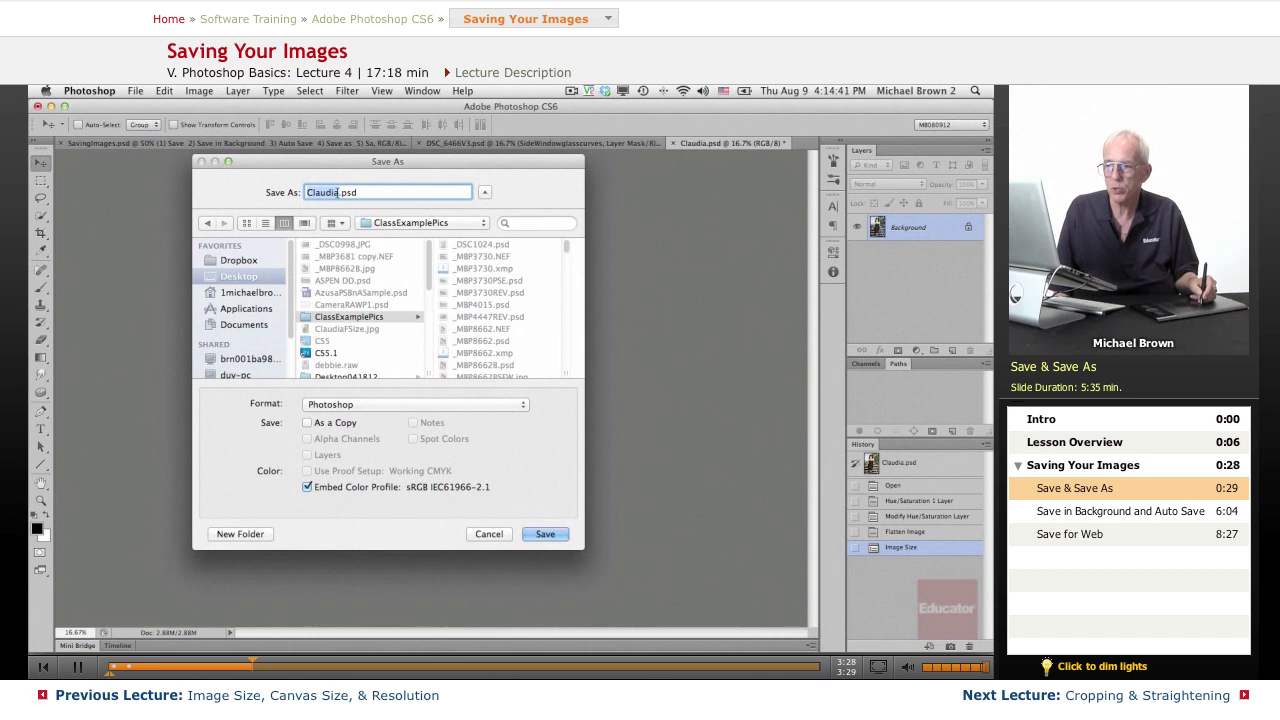
pyautogui.click(338, 192)
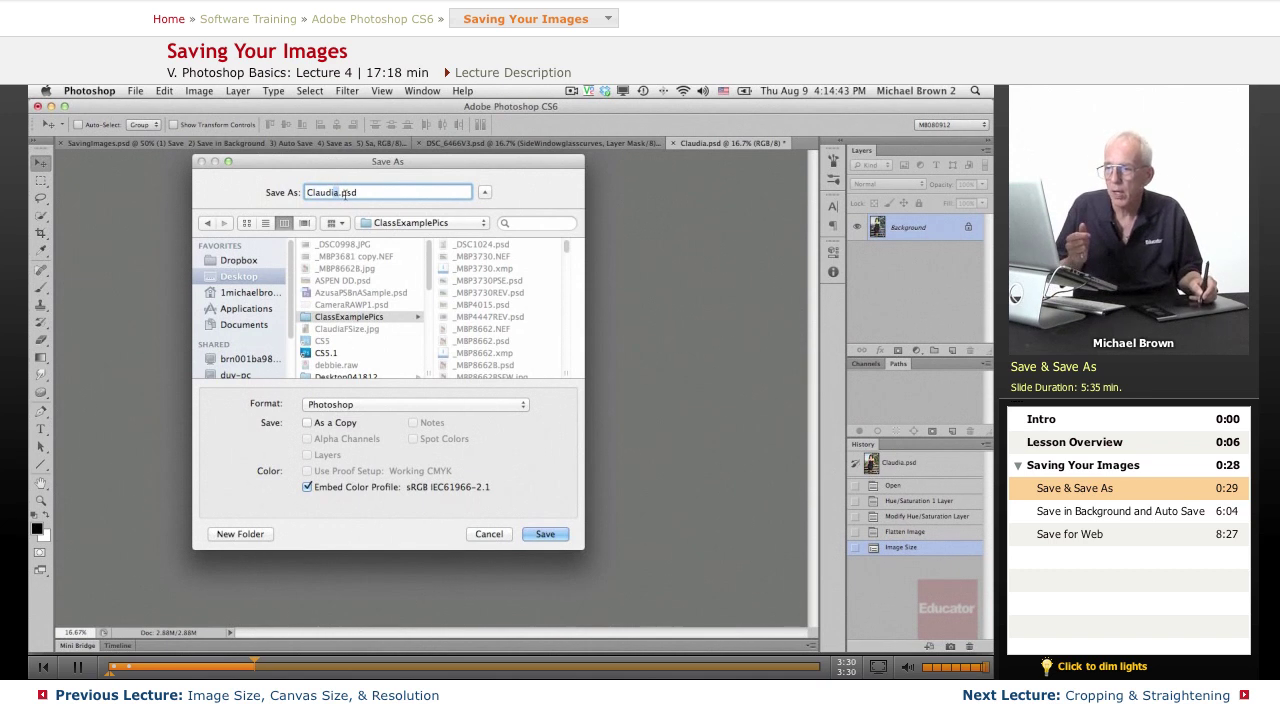
pyautogui.write('M')
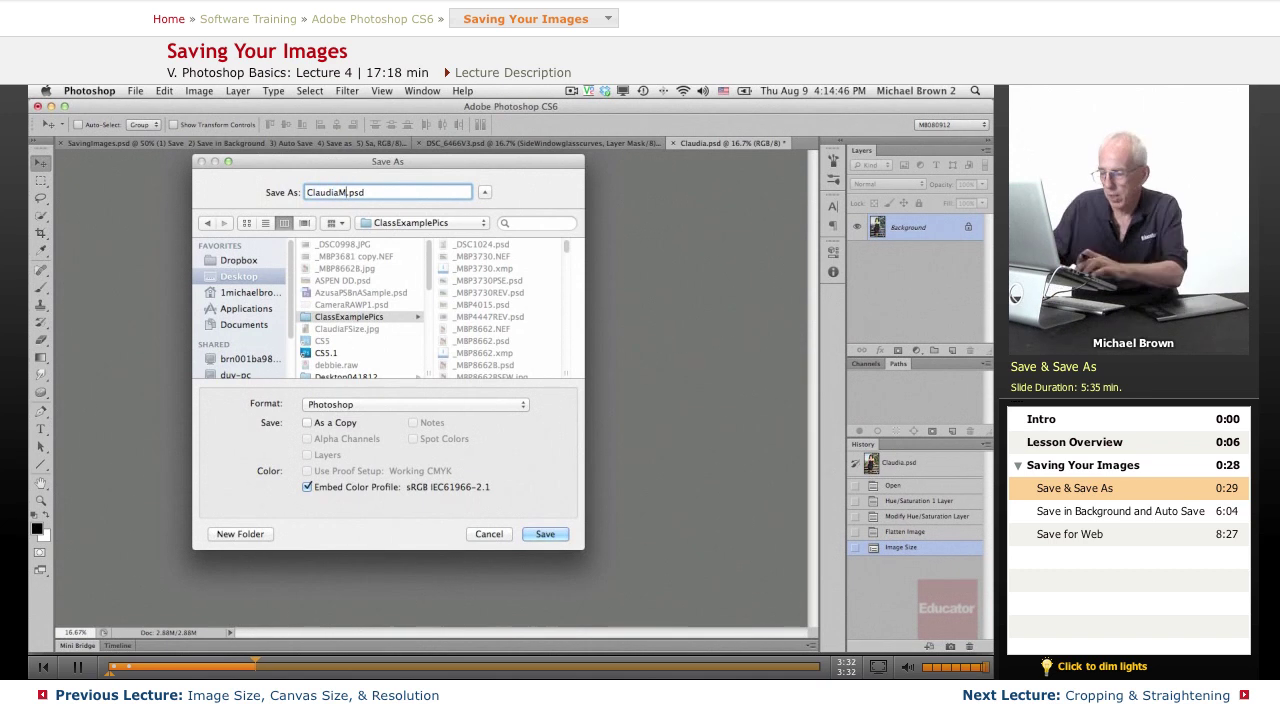
pyautogui.write('od')
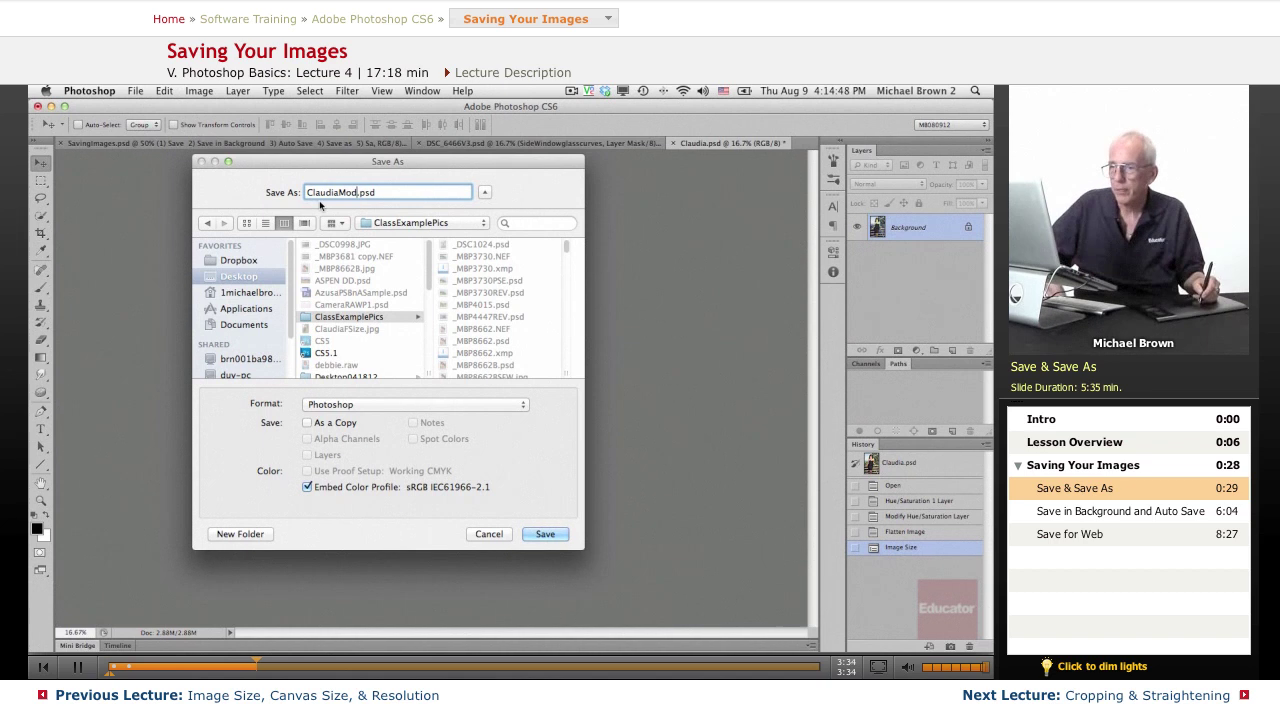
pyautogui.moveTo(306, 178); pyautogui.dragTo(308, 186)
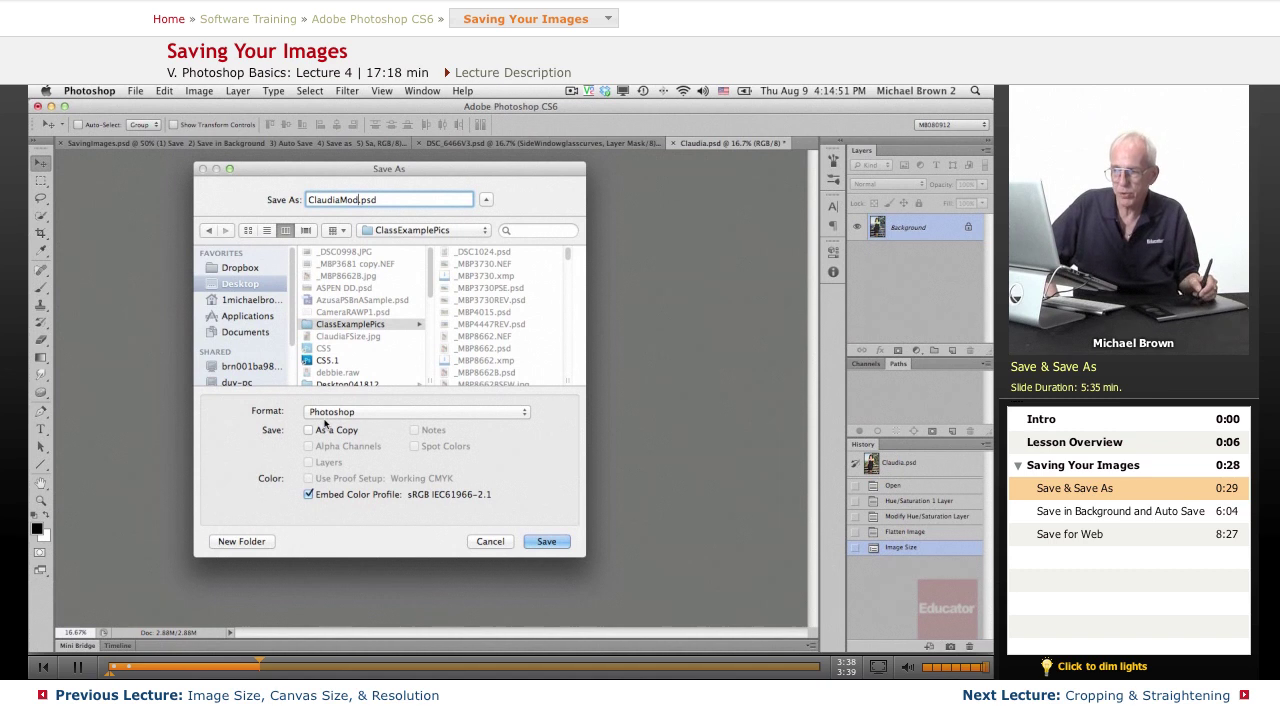
# Save the edited photo as ClaudiaMod.psd.
pyautogui.click(540, 546)
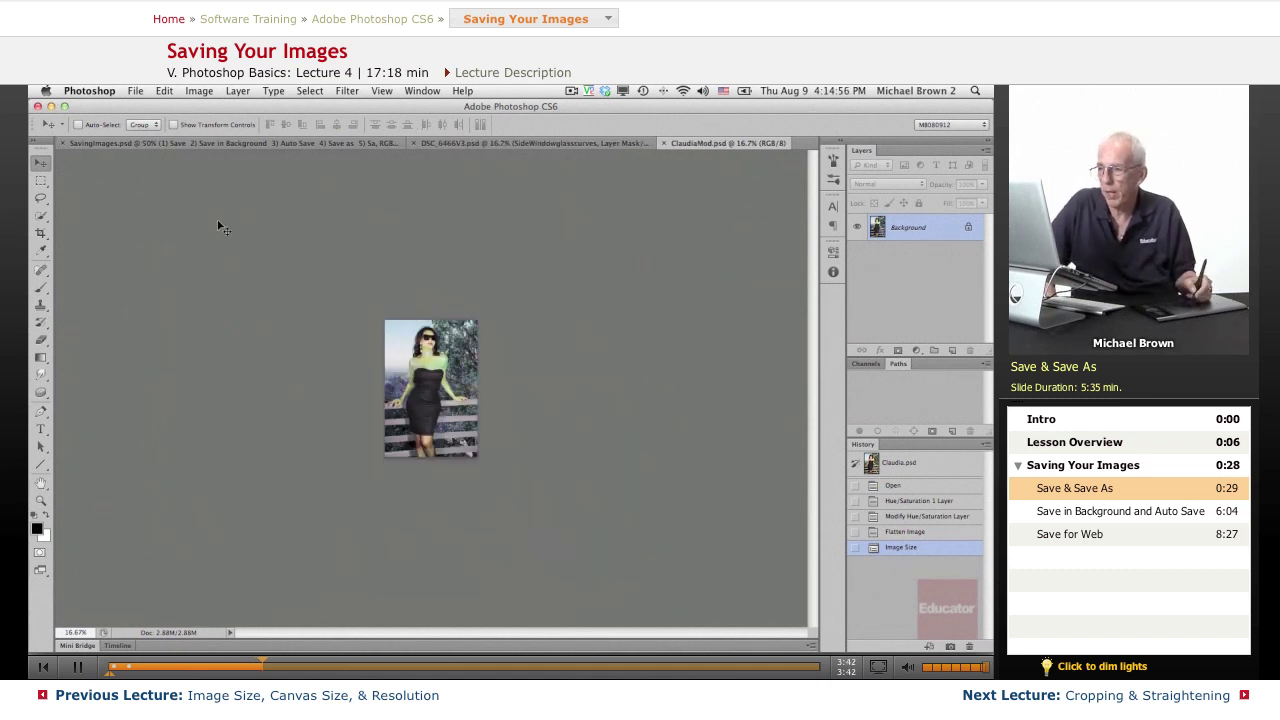
pyautogui.click(135, 91)
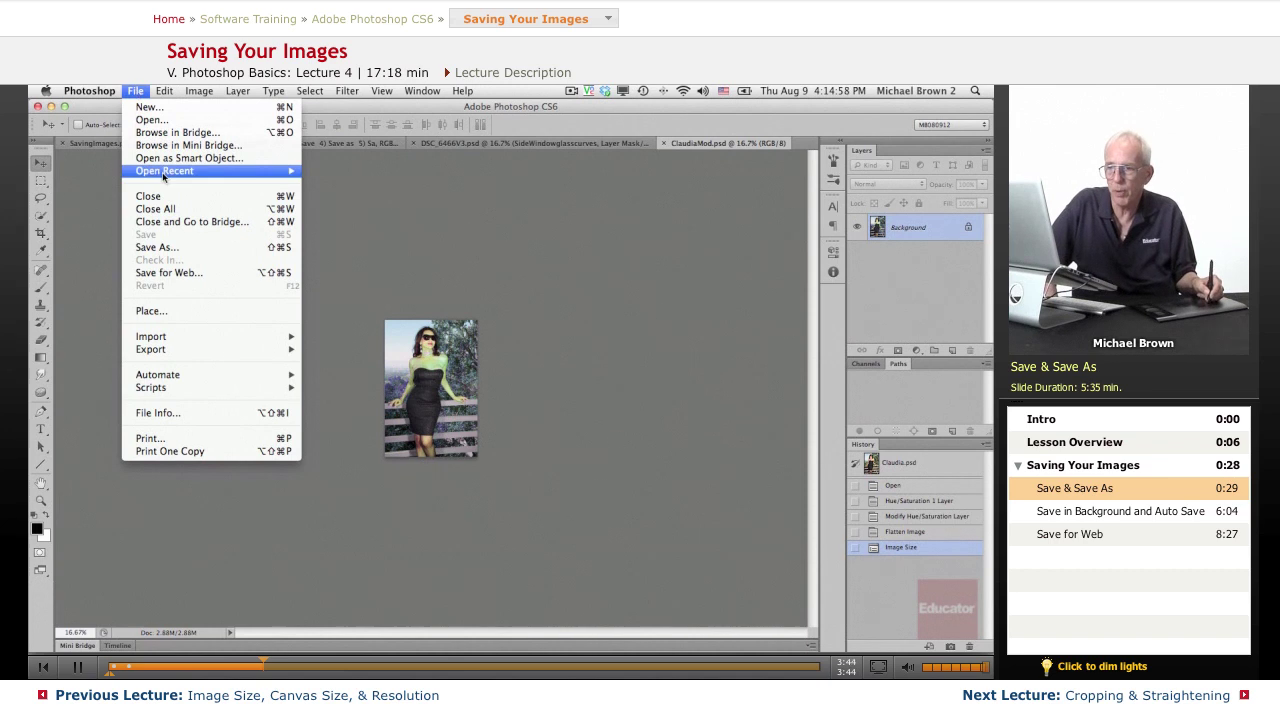
pyautogui.moveTo(163, 176)
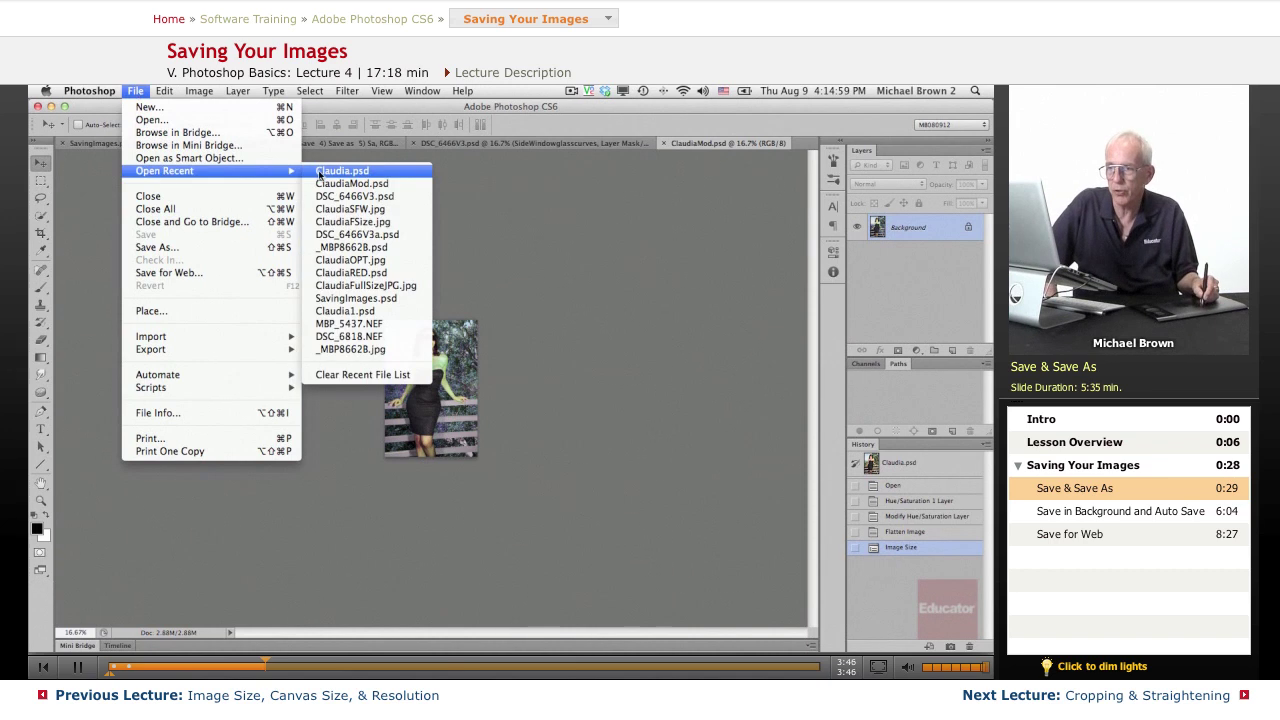
pyautogui.click(320, 174)
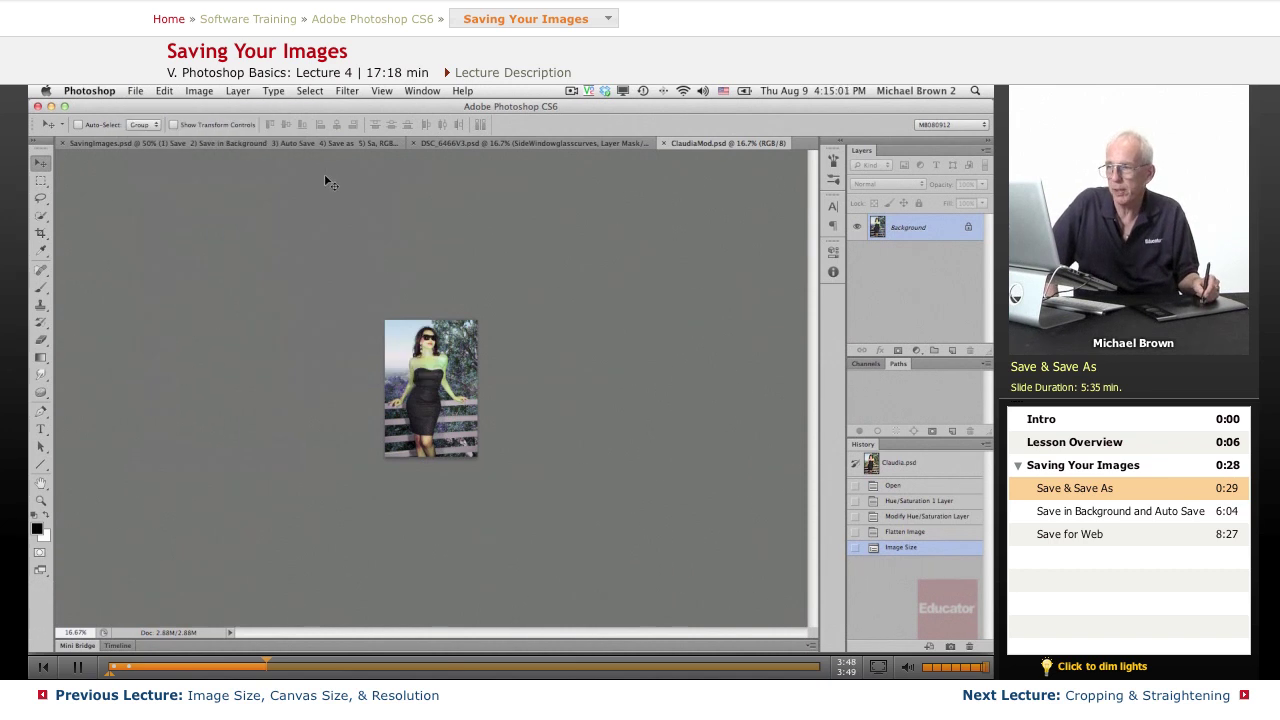
# Reopen the original Claudia.psd from File > Open Recent.
pyautogui.click(136, 91)
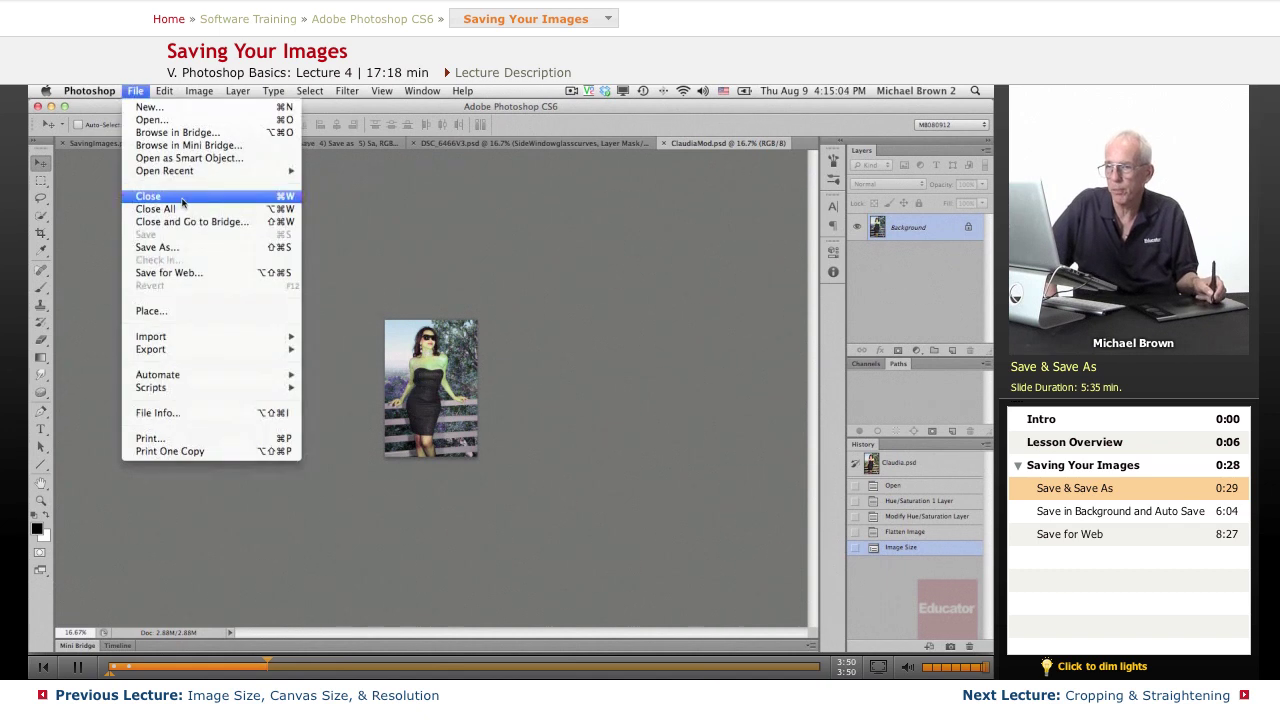
pyautogui.moveTo(193, 173)
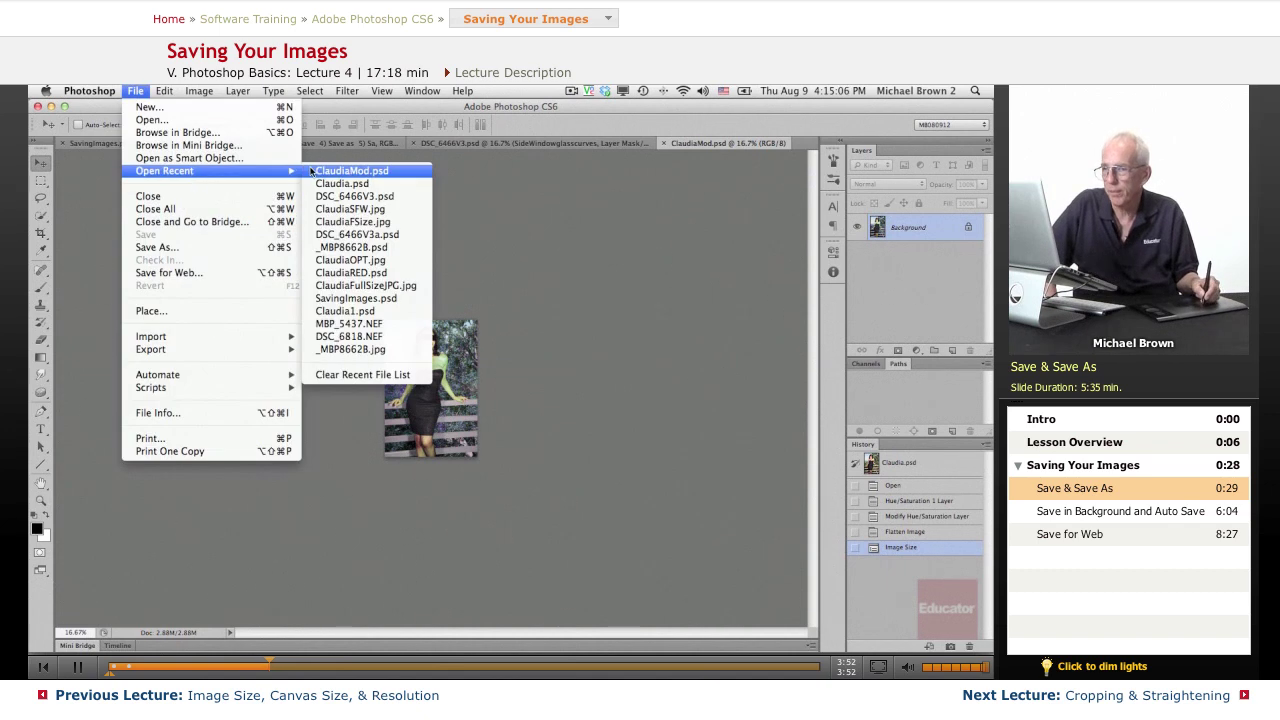
pyautogui.click(362, 186)
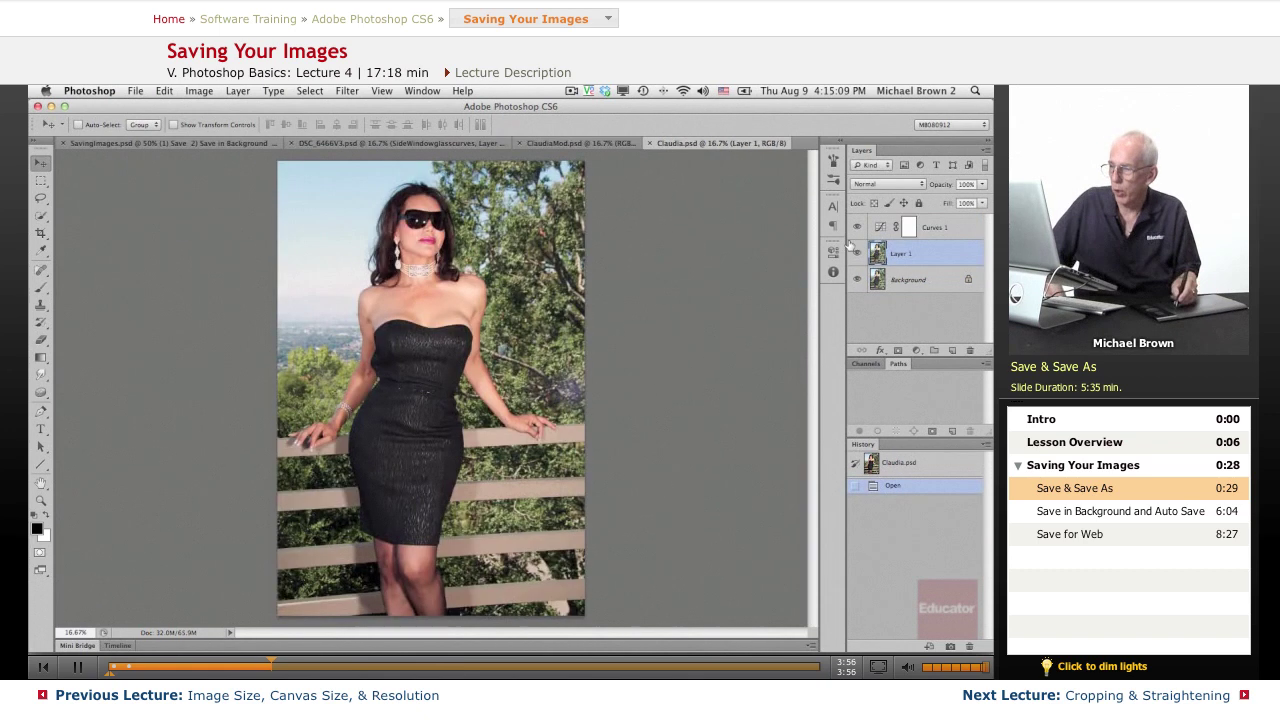
# Browse ClassExamplePics in Bridge and preview ClaudiaMod.psd (824 x 1220, 72 ppi, 2.86 MB).
pyautogui.click(135, 91)
pyautogui.click(231, 216)
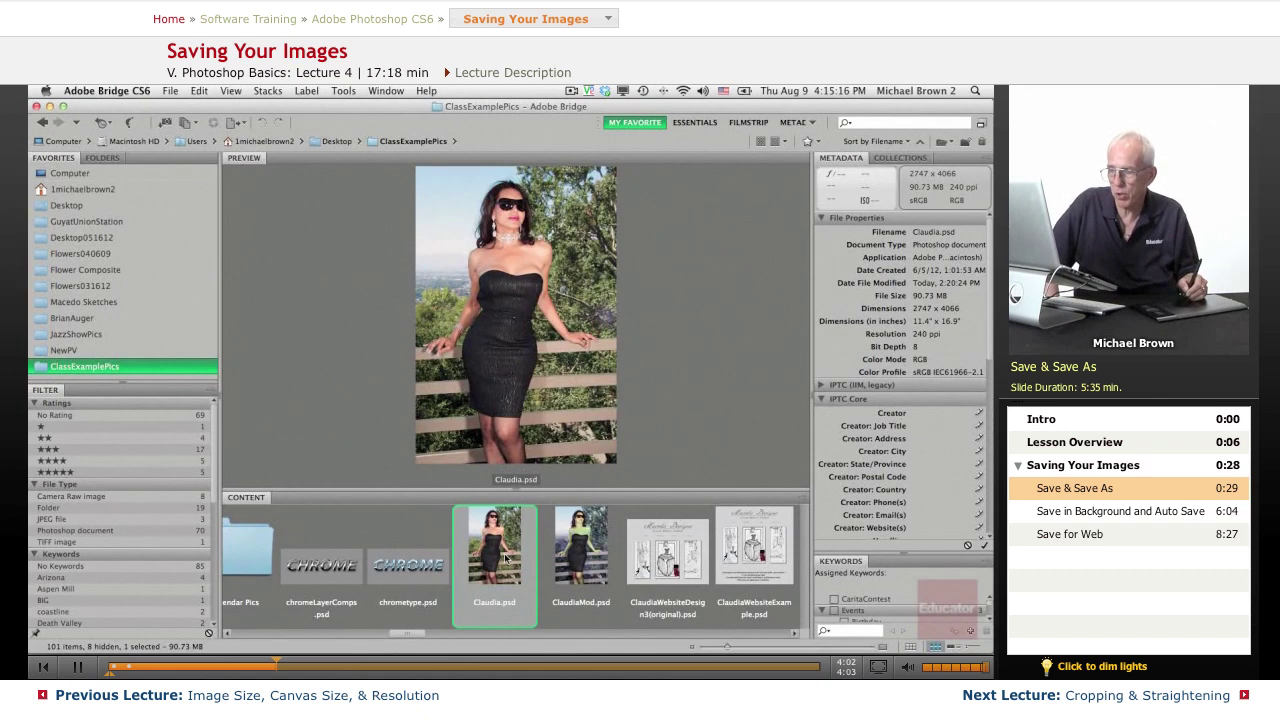
pyautogui.click(575, 563)
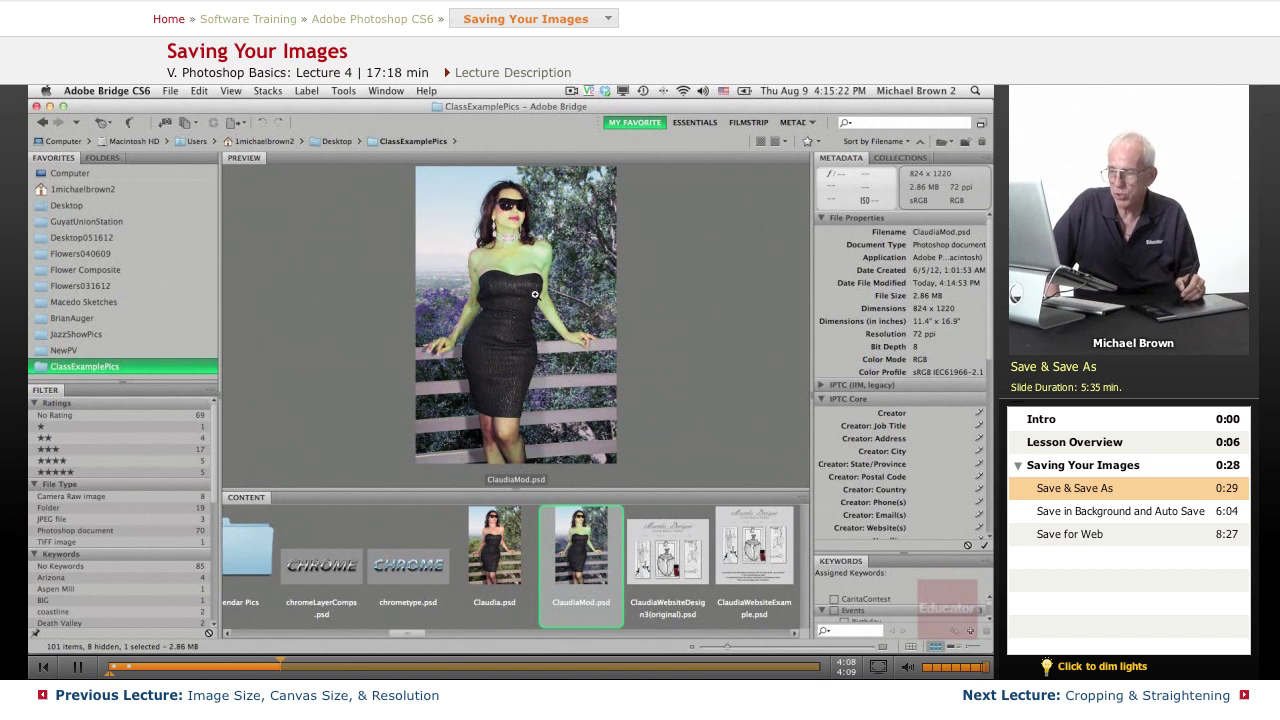
# Return to Claudia.psd in Photoshop and show that File > Save is unavailable.
pyautogui.click(129, 124)
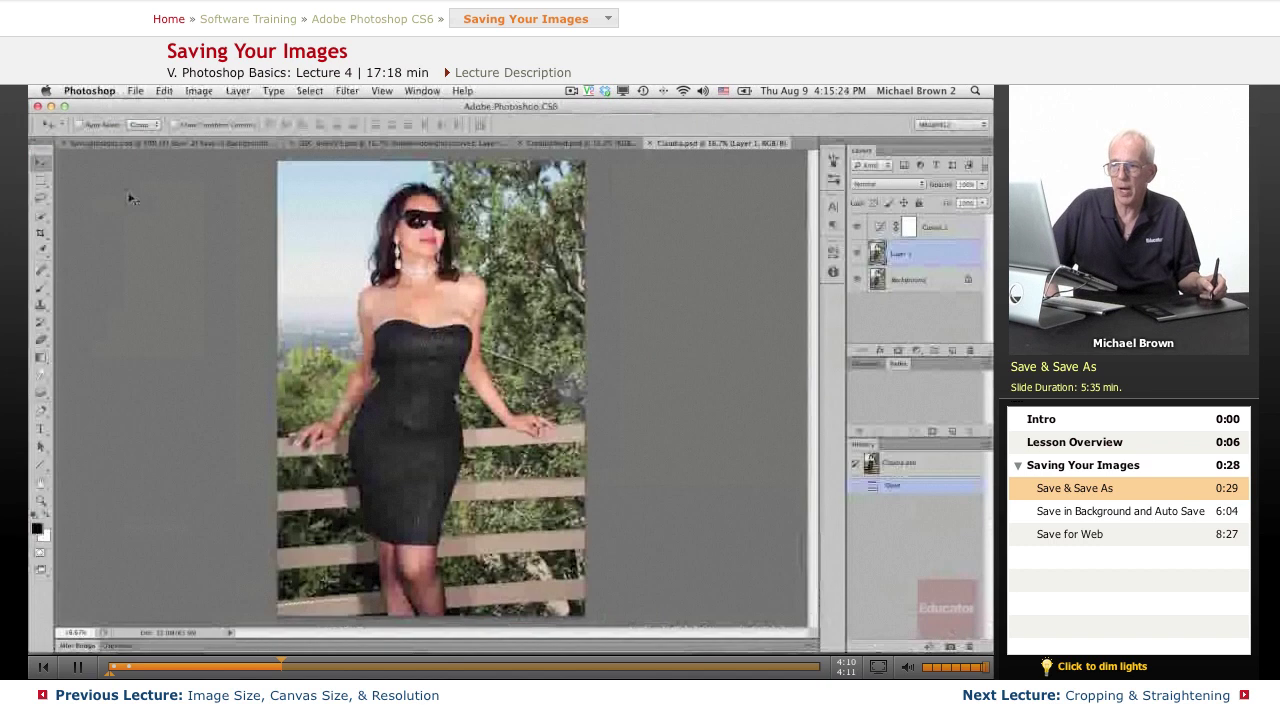
pyautogui.click(140, 92)
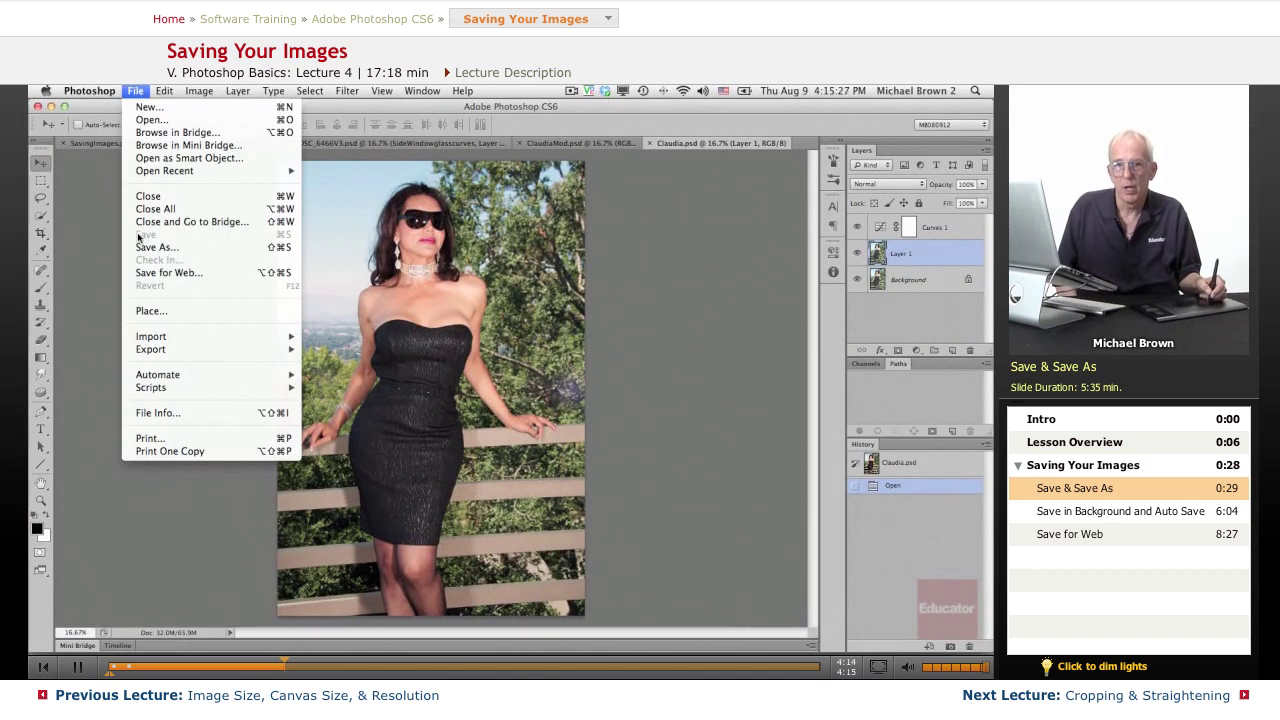
pyautogui.click(84, 188)
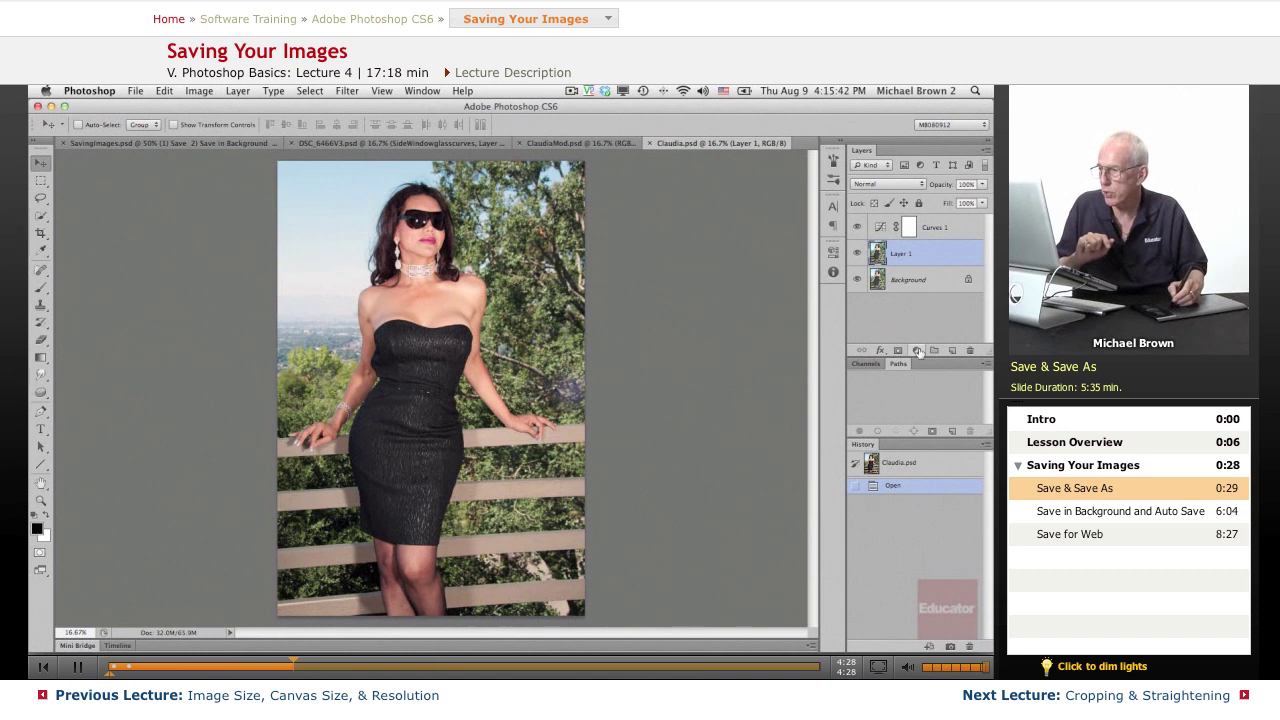
# Add a Hue/Saturation adjustment layer with Hue +180 and Saturation +100.
pyautogui.click(918, 351)
pyautogui.click(919, 447)
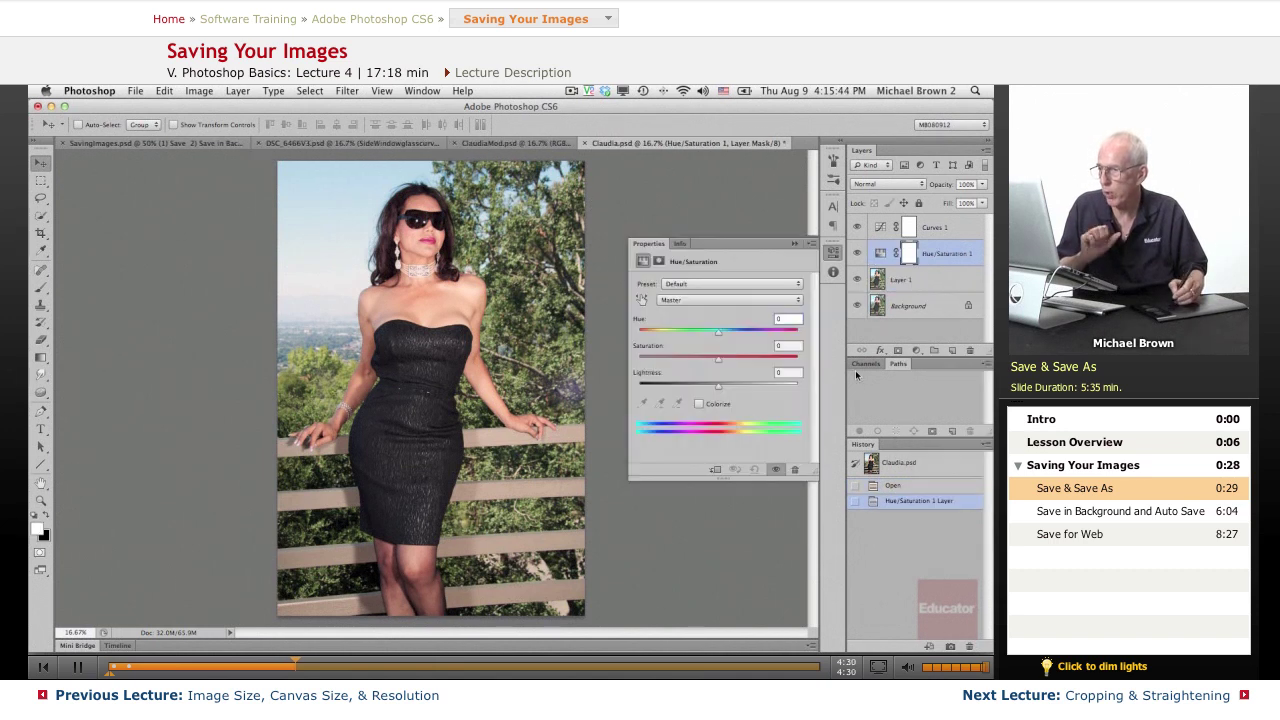
pyautogui.moveTo(718, 358); pyautogui.dragTo(638, 358)
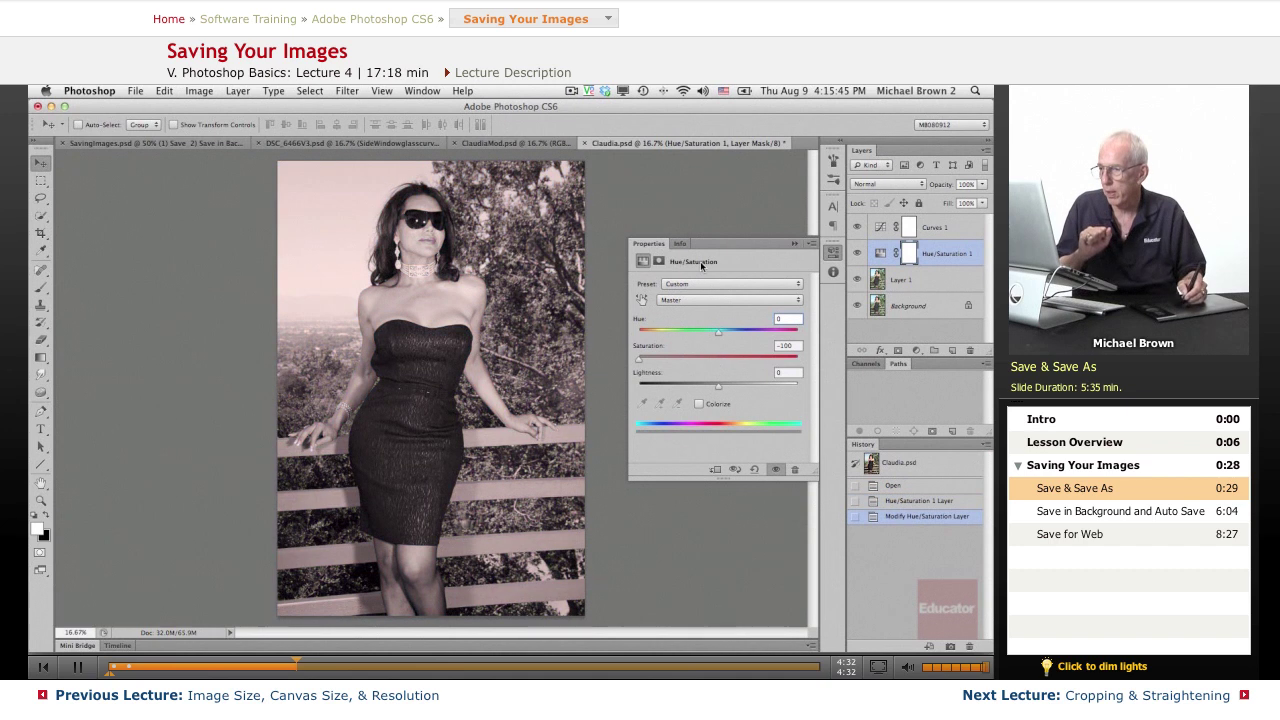
pyautogui.moveTo(718, 331); pyautogui.dragTo(799, 331)
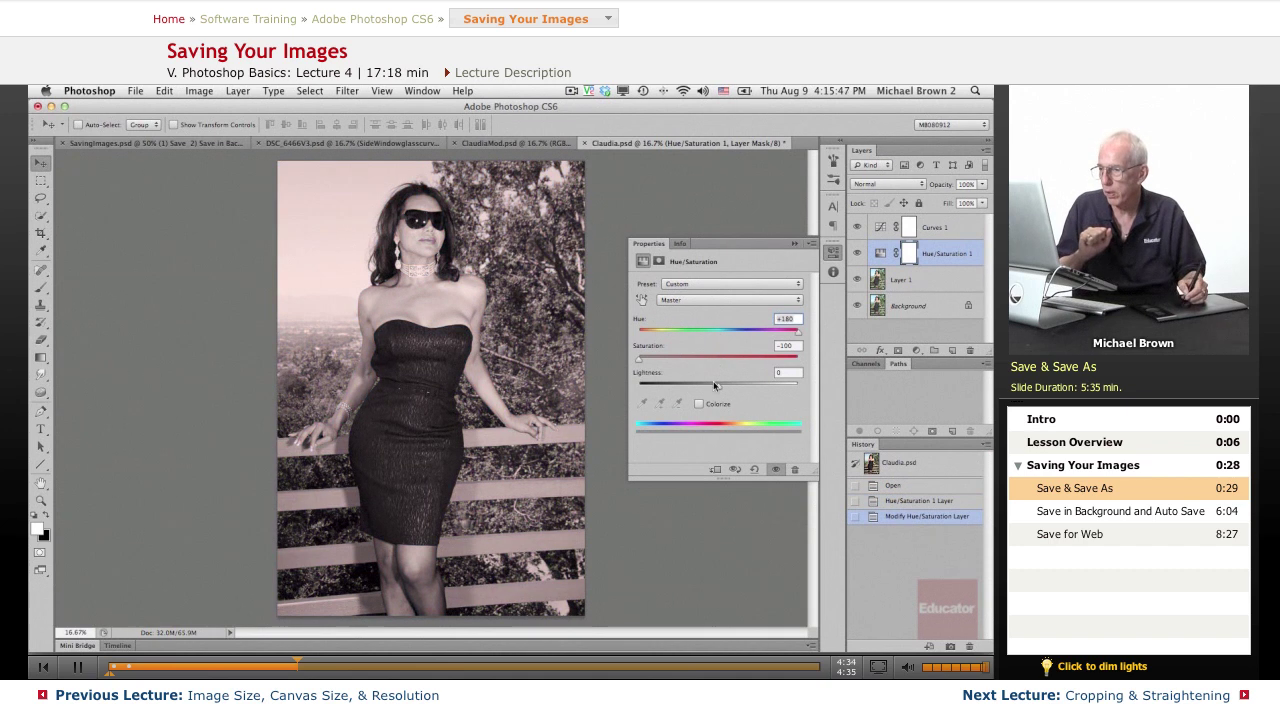
pyautogui.moveTo(638, 358); pyautogui.dragTo(888, 381)
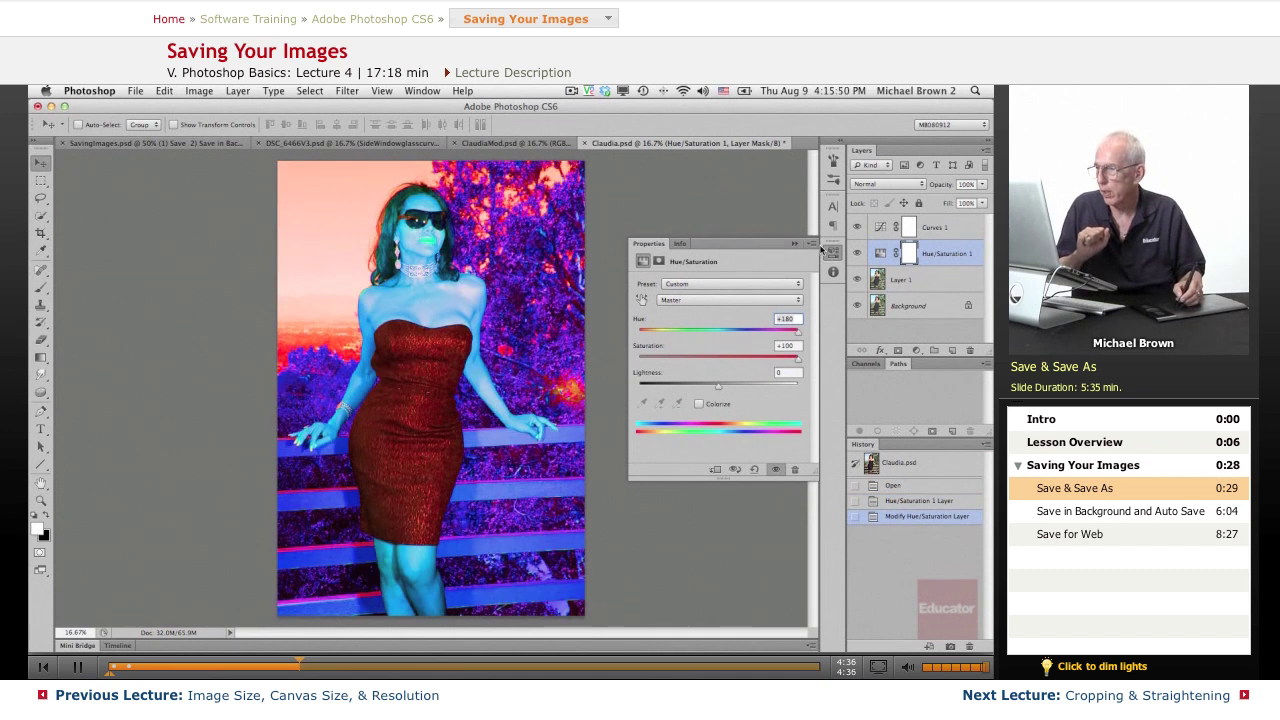
# Flatten the image to a single Background layer from the Layers panel menu.
pyautogui.click(985, 152)
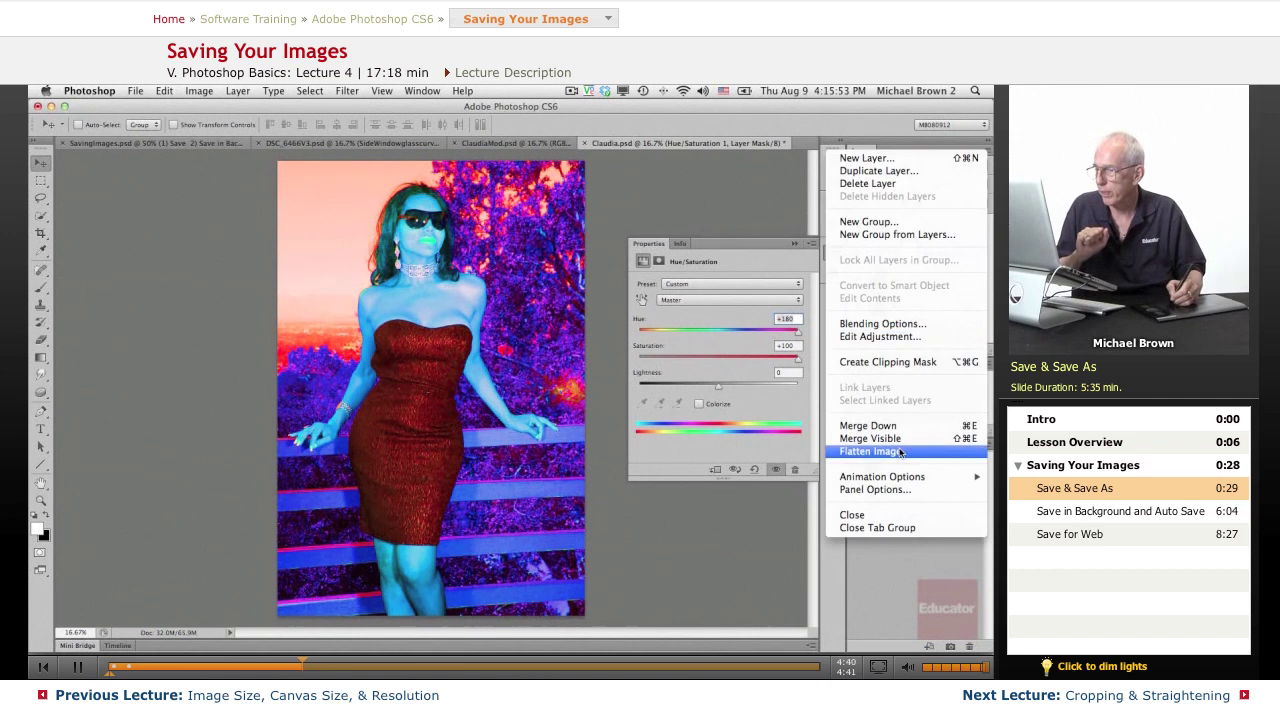
pyautogui.press('Escape')
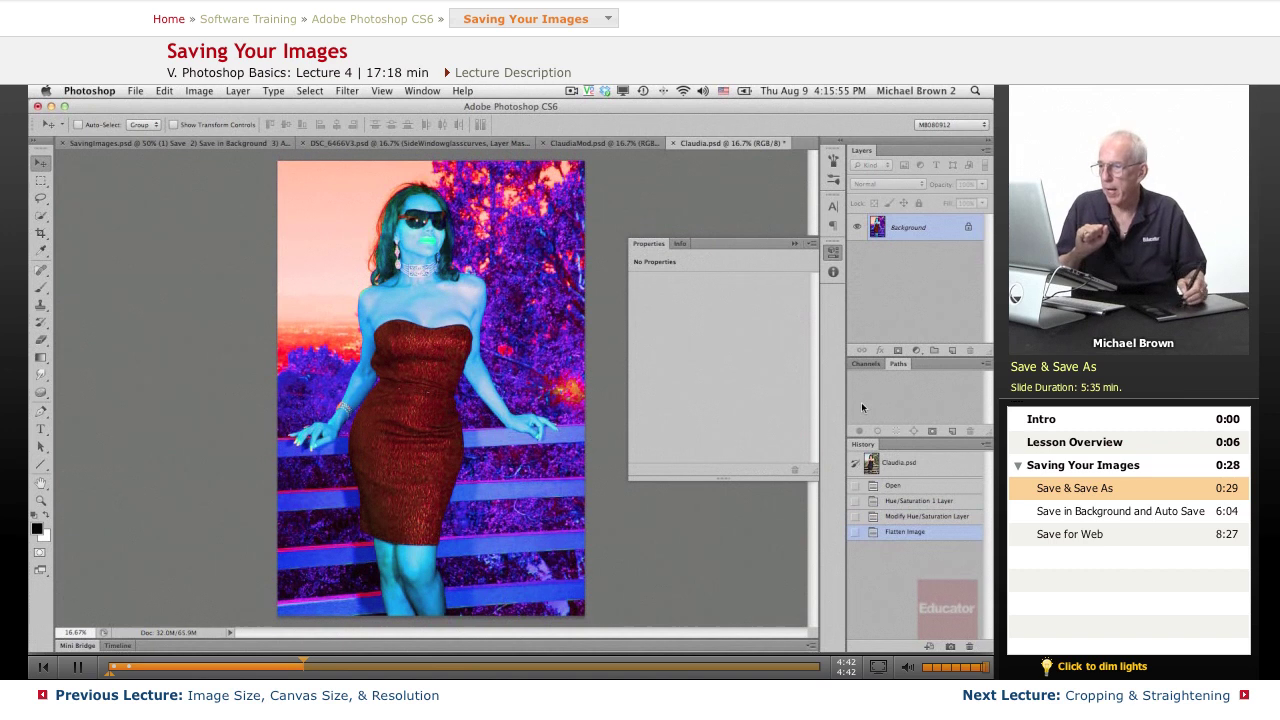
pyautogui.click(767, 232)
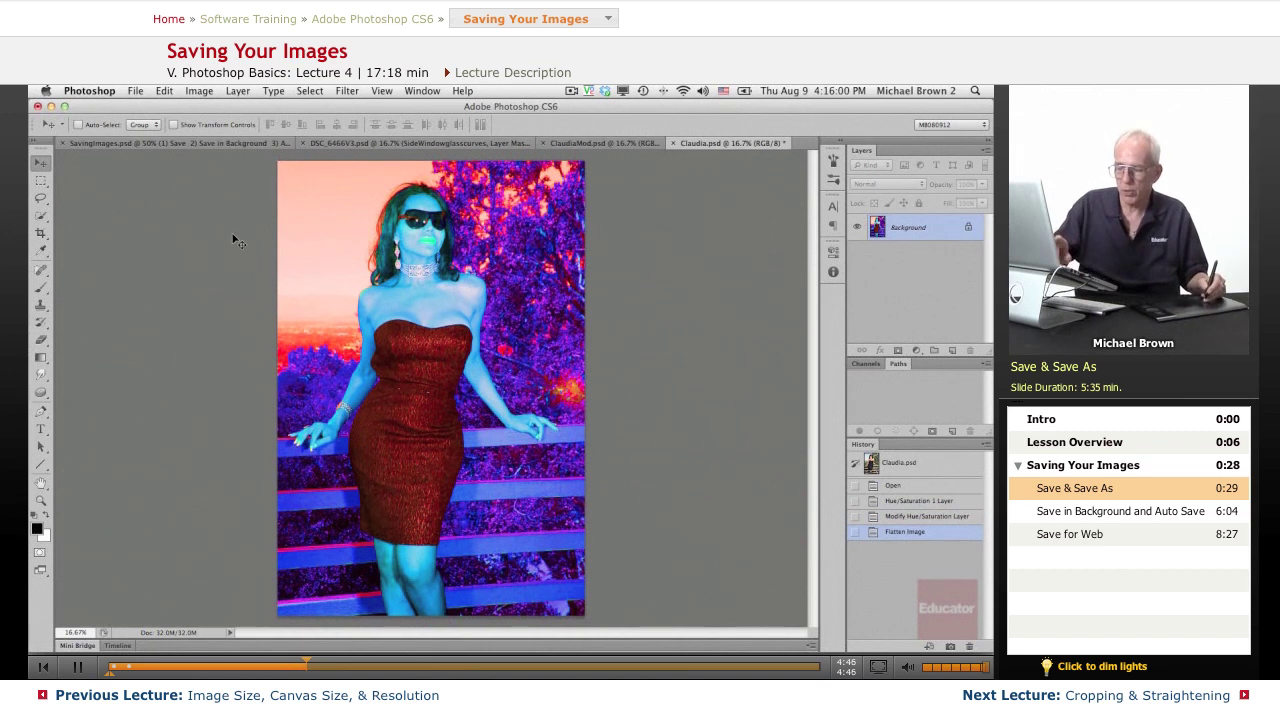
pyautogui.press('super+w')
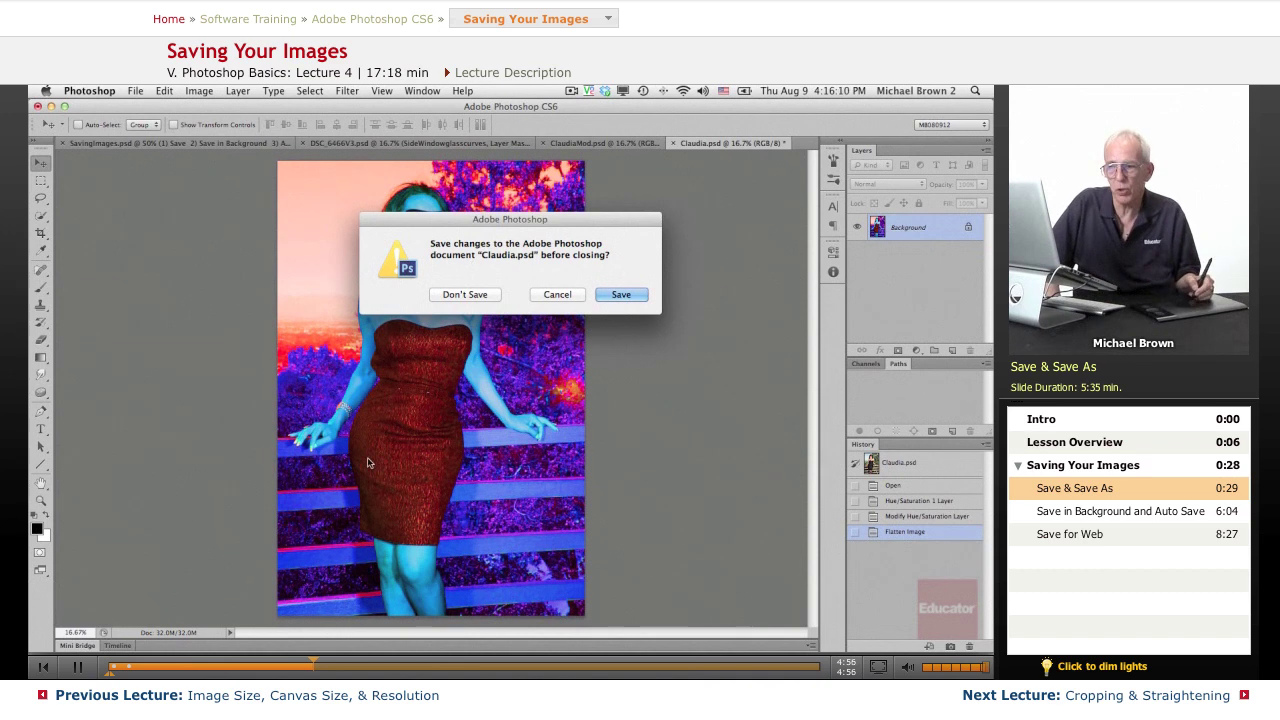
pyautogui.click(135, 91)
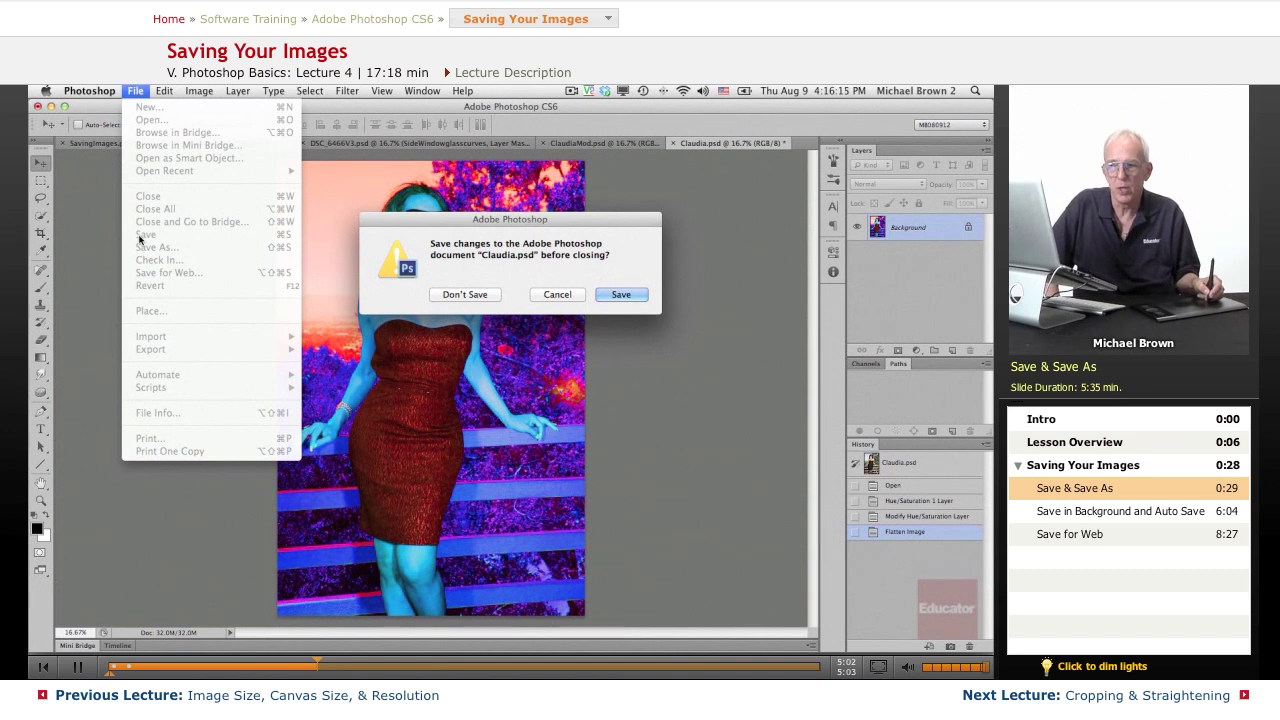
pyautogui.click(105, 246)
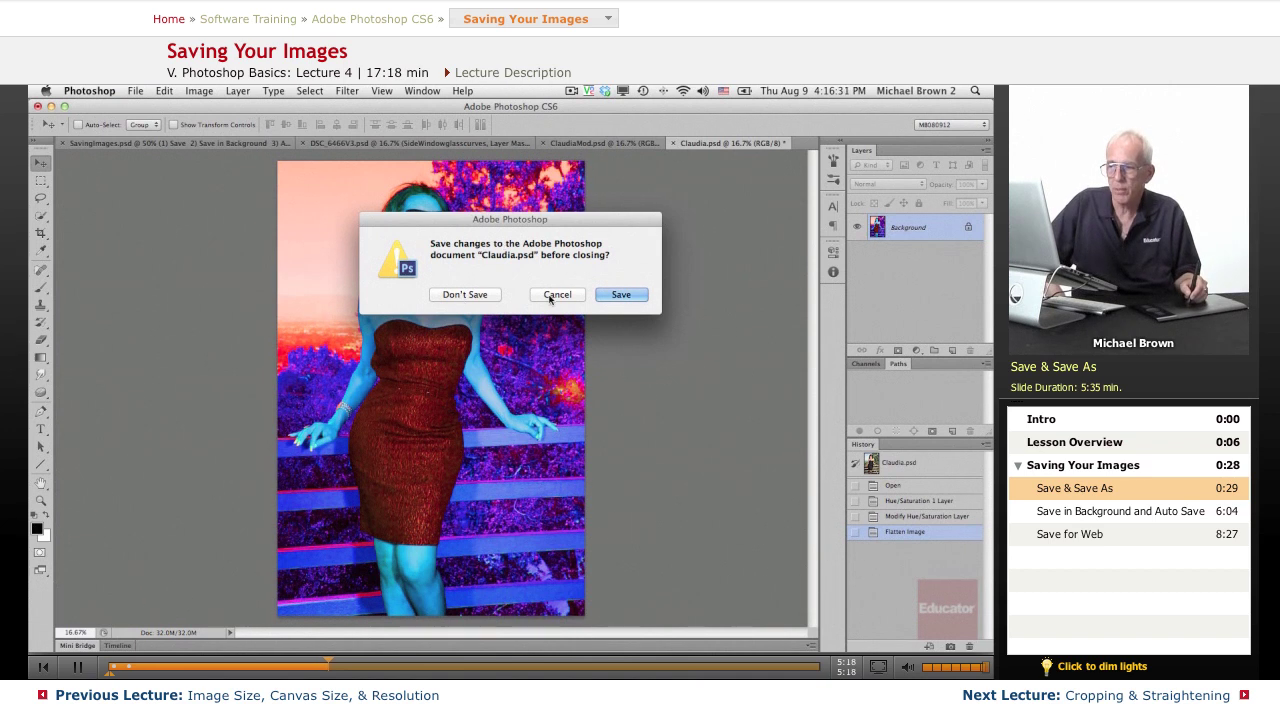
pyautogui.click(552, 296)
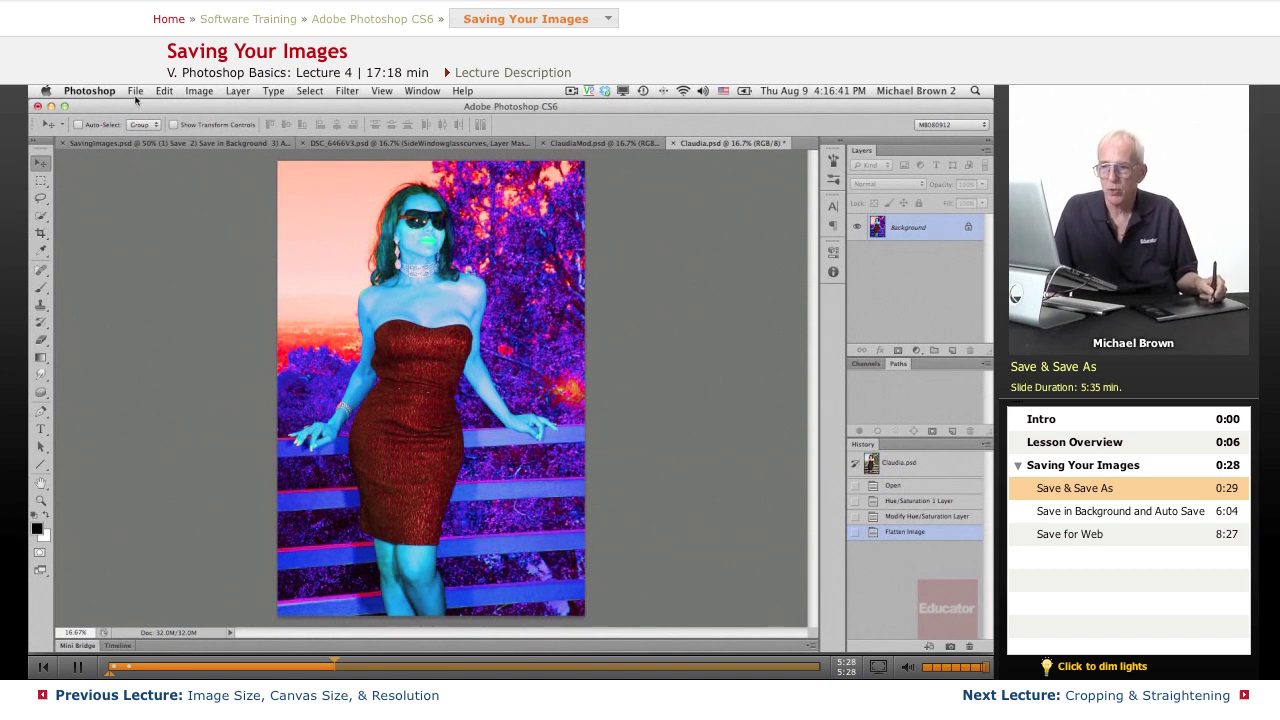
# On the SavingImages.psd slide, select the Brush tool and add a new annotation layer.
pyautogui.click(100, 143)
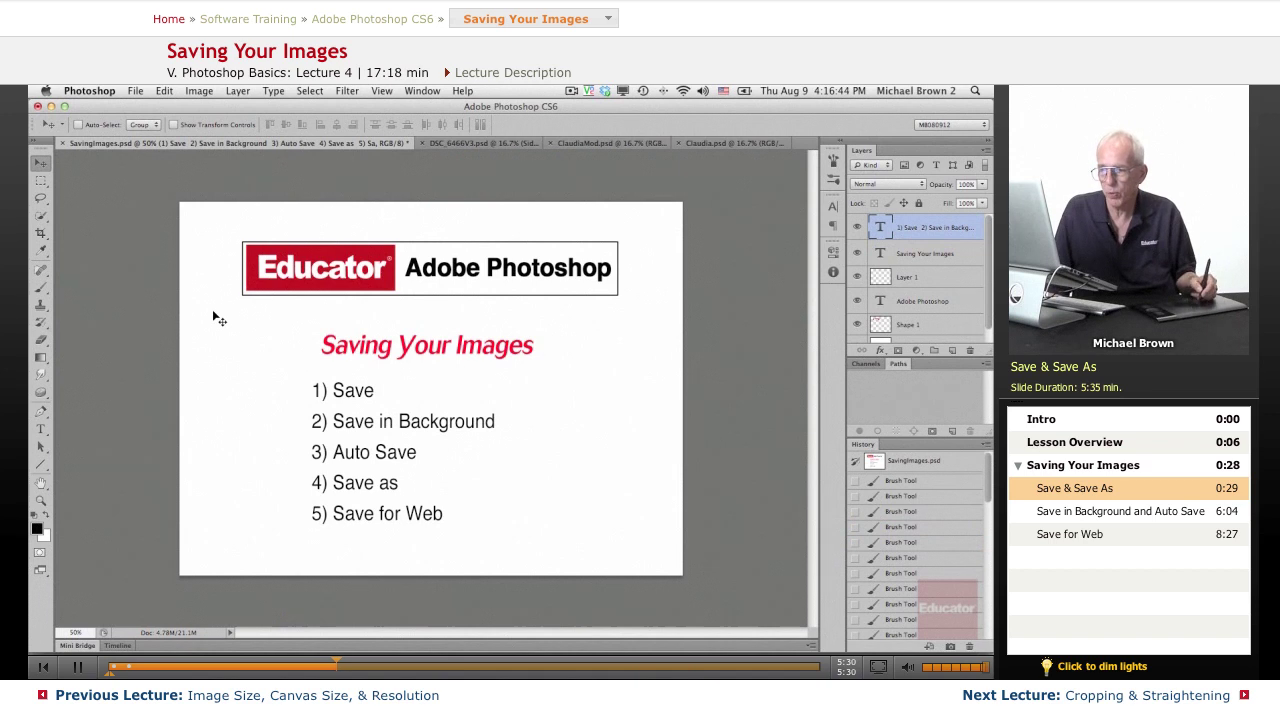
pyautogui.click(40, 290)
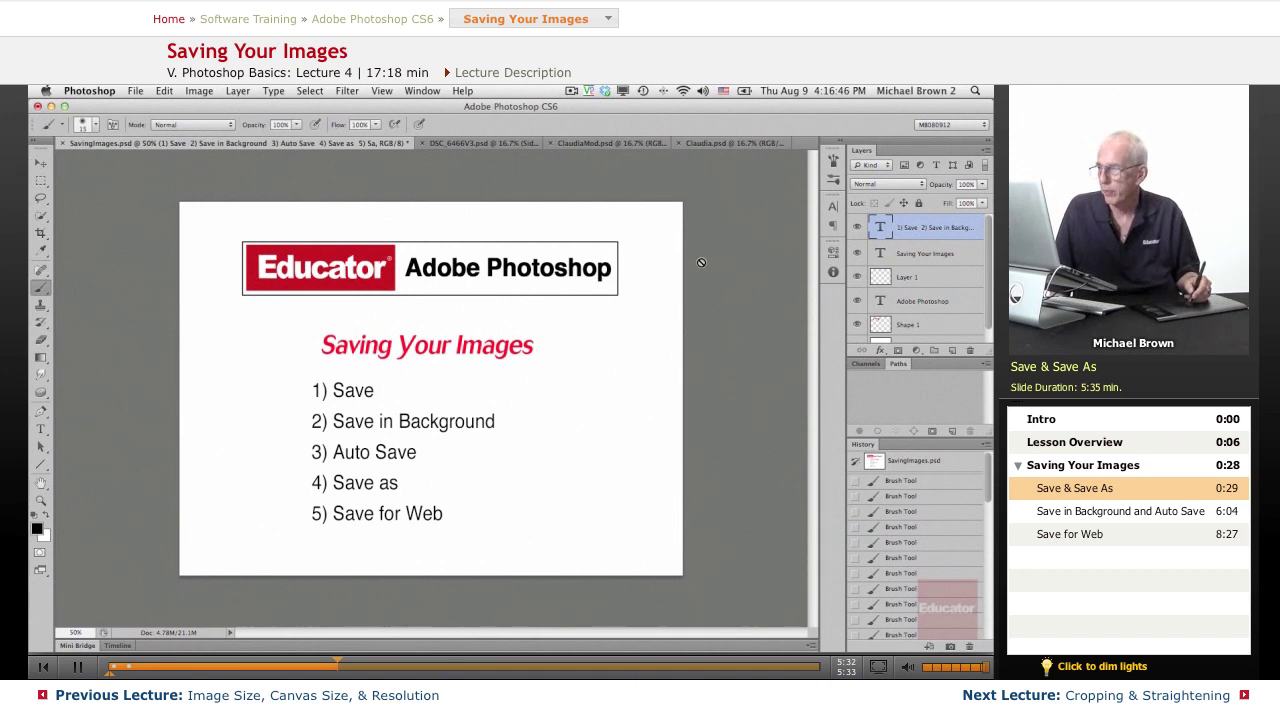
pyautogui.click(951, 350)
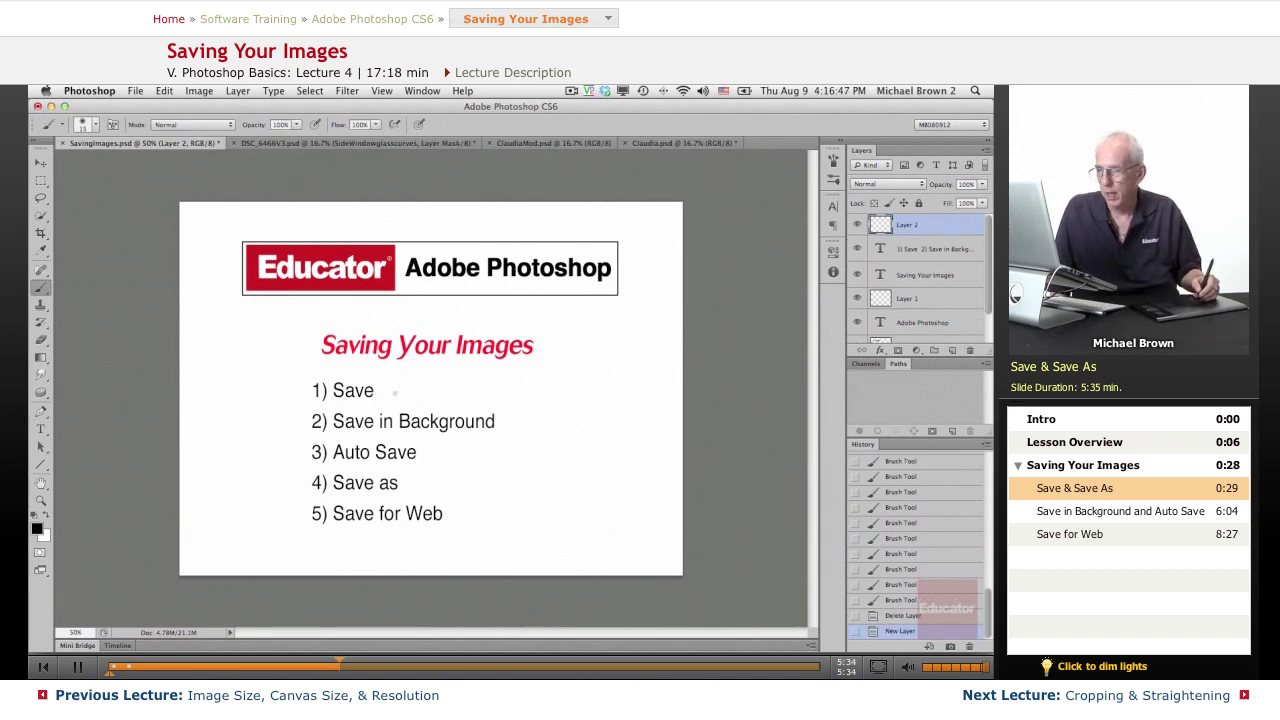
# Mark an X beside 1) Save and handwrite 'NEVER USE' after it.
pyautogui.moveTo(302, 386); pyautogui.dragTo(288, 398)
pyautogui.moveTo(288, 386); pyautogui.dragTo(303, 397)
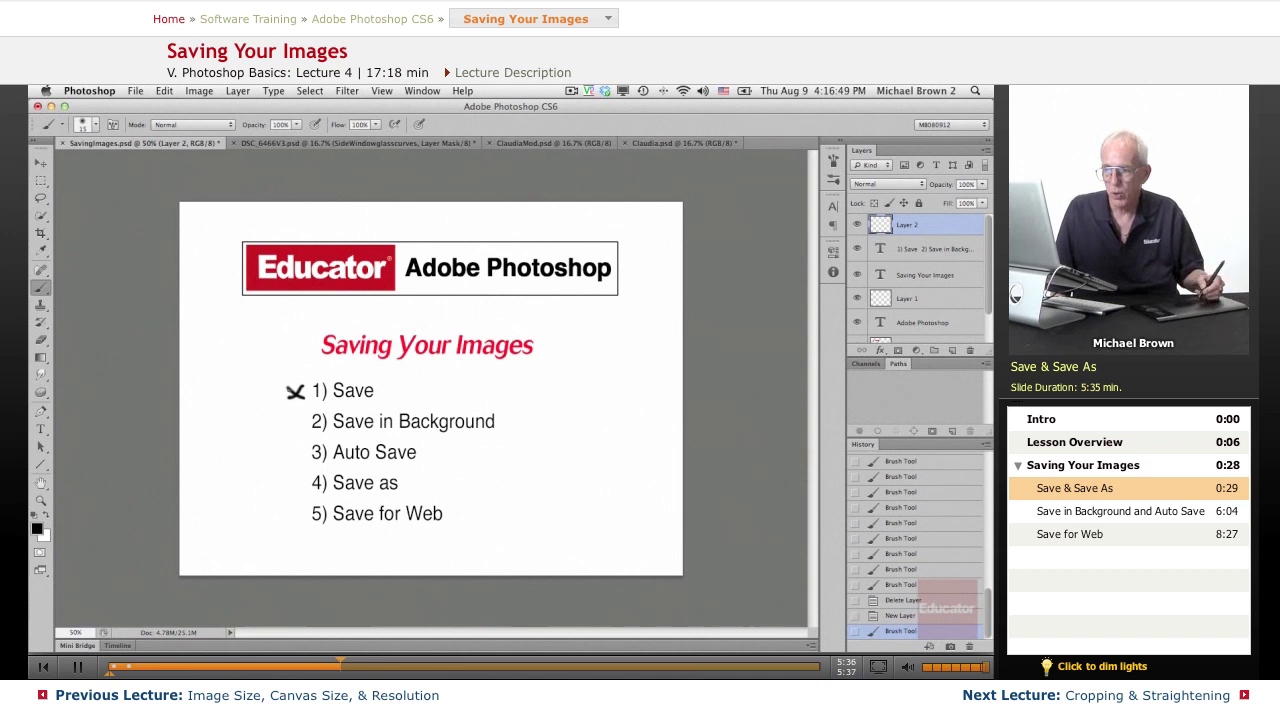
pyautogui.moveTo(399, 380)
pyautogui.mouseDown()
pyautogui.moveTo(396, 397)
pyautogui.moveTo(455, 386)
pyautogui.mouseUp()
pyautogui.moveTo(466, 377)
pyautogui.mouseDown()
pyautogui.moveTo(466, 396)
pyautogui.moveTo(479, 397)
pyautogui.moveTo(511, 378)
pyautogui.mouseUp()
pyautogui.moveTo(528, 373)
pyautogui.mouseDown()
pyautogui.moveTo(519, 394)
pyautogui.moveTo(549, 373)
pyautogui.mouseUp()
pyautogui.moveTo(537, 384); pyautogui.dragTo(547, 384)
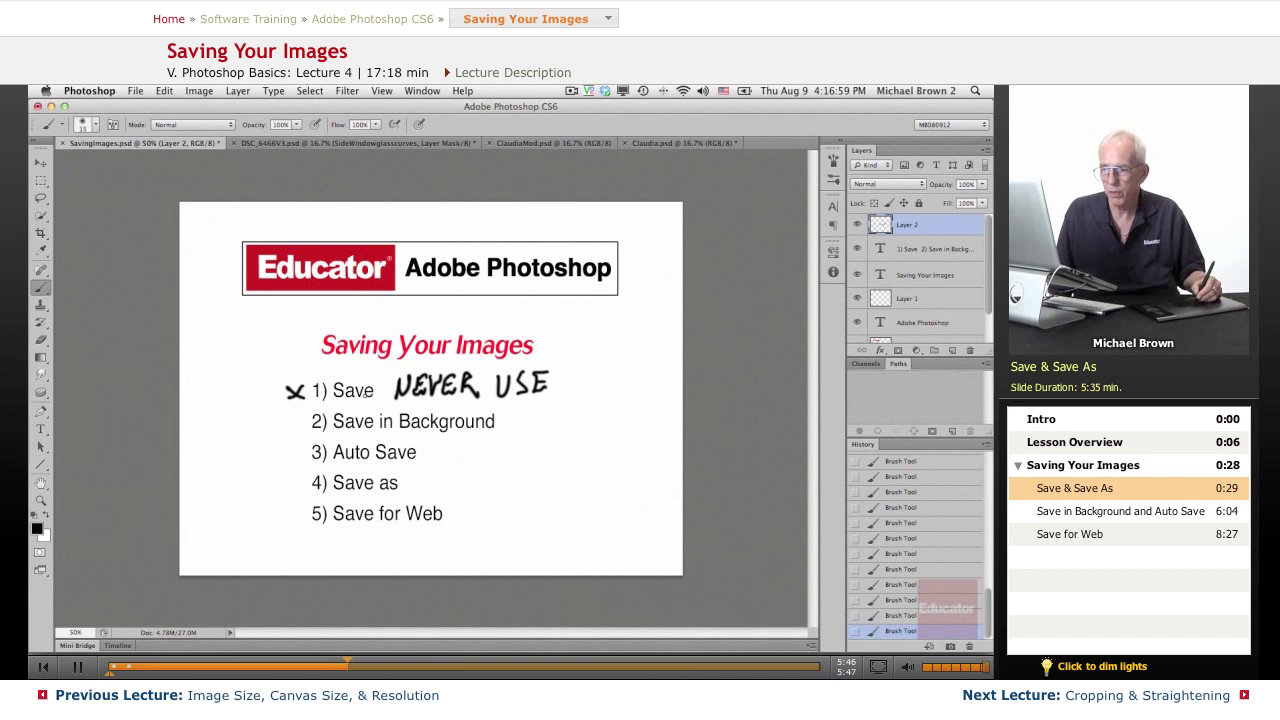
# Strike through Save, arrow to 4) Save as, write 'ALWAYS' and circle it.
pyautogui.moveTo(330, 388); pyautogui.dragTo(373, 384)
pyautogui.moveTo(563, 378)
pyautogui.mouseDown()
pyautogui.moveTo(589, 414)
pyautogui.moveTo(487, 475)
pyautogui.moveTo(497, 480)
pyautogui.mouseUp()
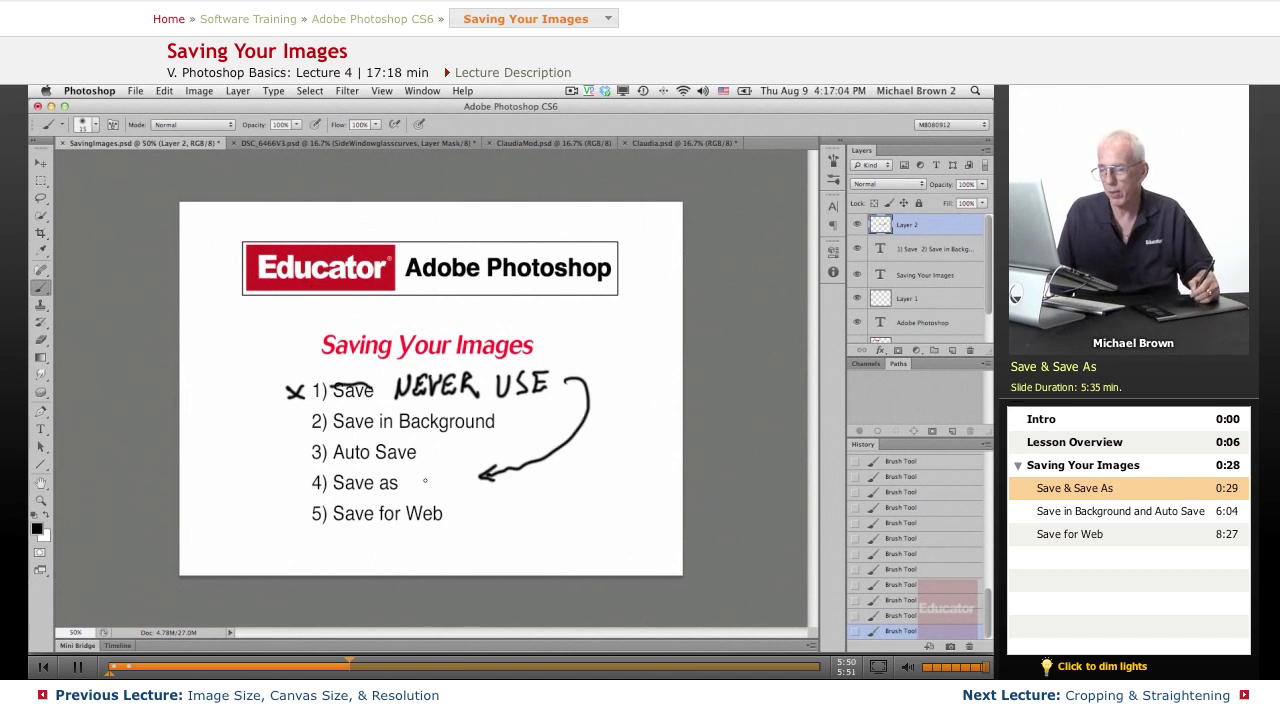
pyautogui.moveTo(415, 482)
pyautogui.mouseDown()
pyautogui.moveTo(426, 472)
pyautogui.moveTo(424, 489)
pyautogui.moveTo(452, 492)
pyautogui.moveTo(478, 476)
pyautogui.moveTo(518, 492)
pyautogui.mouseUp()
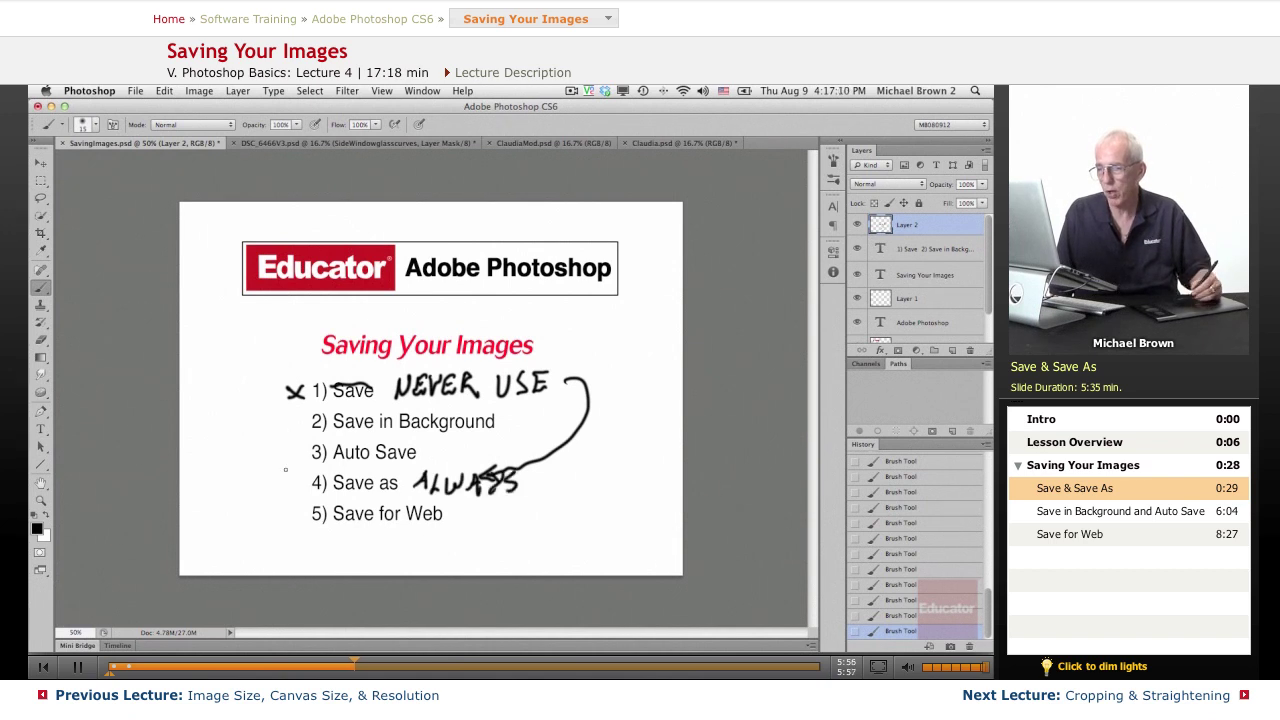
pyautogui.moveTo(281, 493)
pyautogui.mouseDown()
pyautogui.moveTo(302, 477)
pyautogui.moveTo(302, 494)
pyautogui.mouseUp()
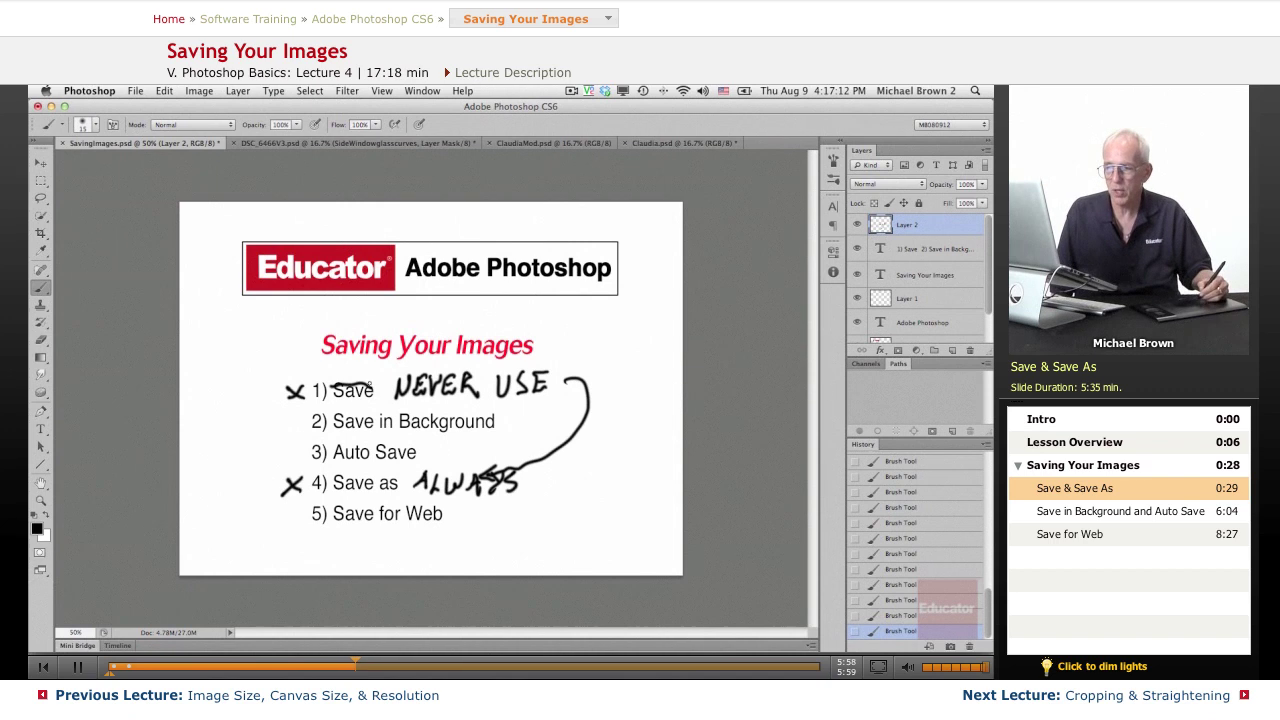